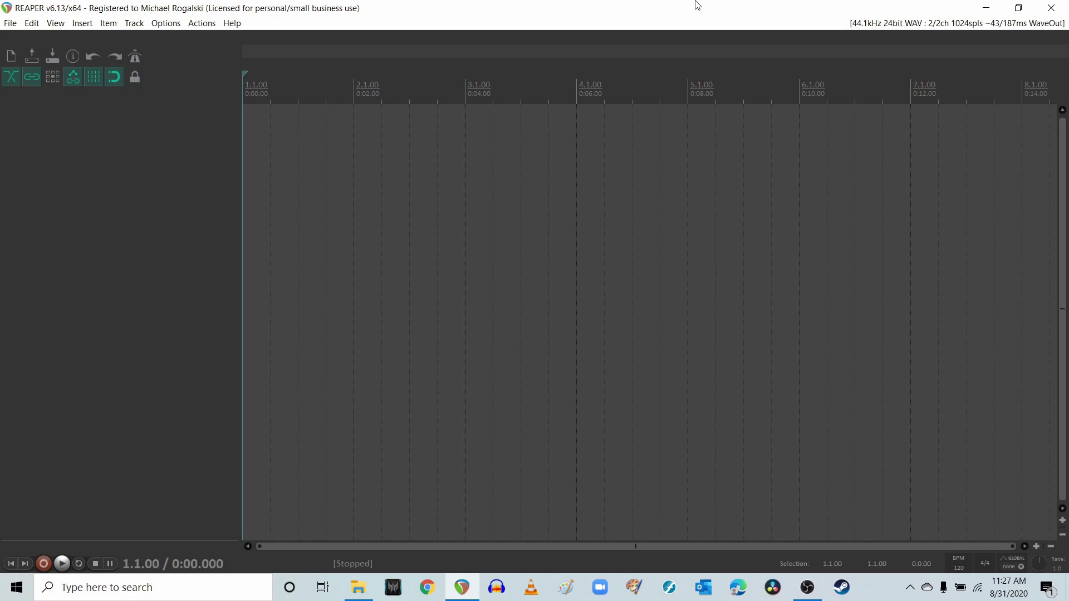
Step: Look over the Ode to Joy recordings in the Audio folder and return to the REAPER project
left_click(358, 587)
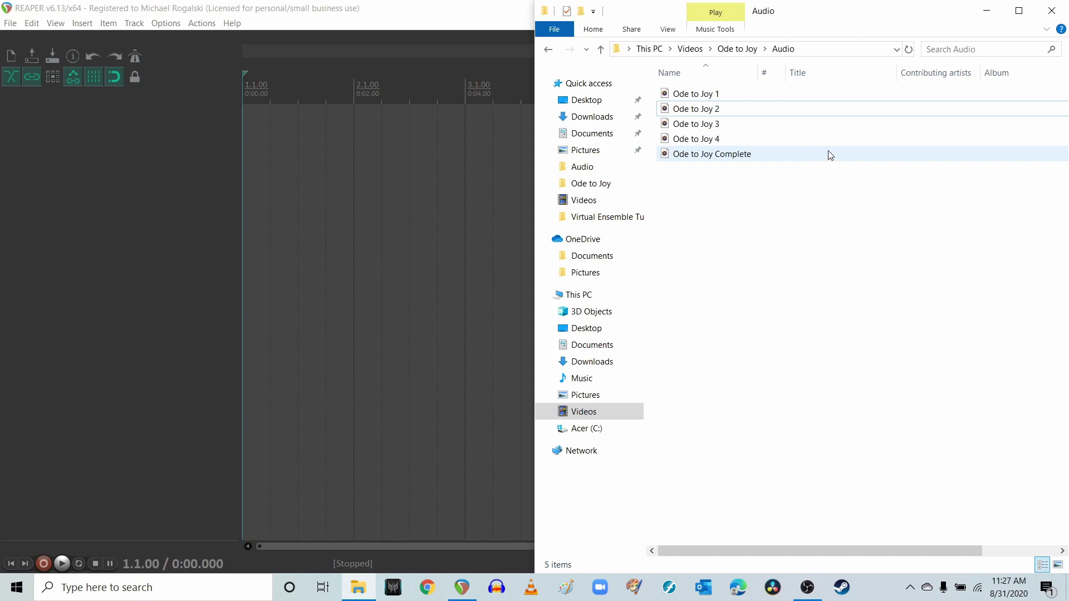
double_click(455, 4)
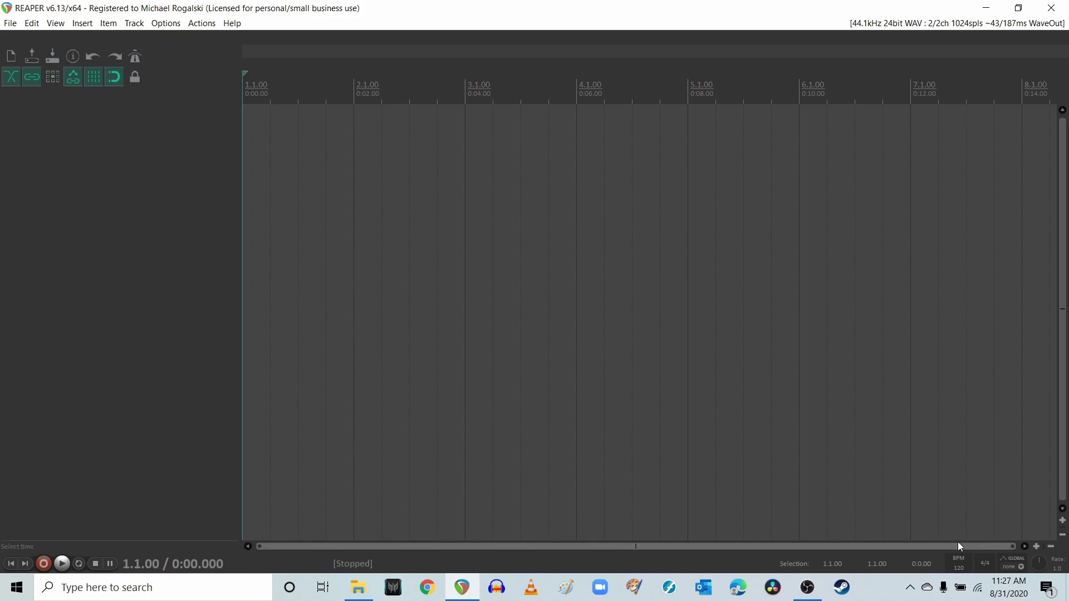
Step: Set the project tempo to 124 BPM
left_click(966, 568)
key("BackSpace")
type("124")
key("Return")
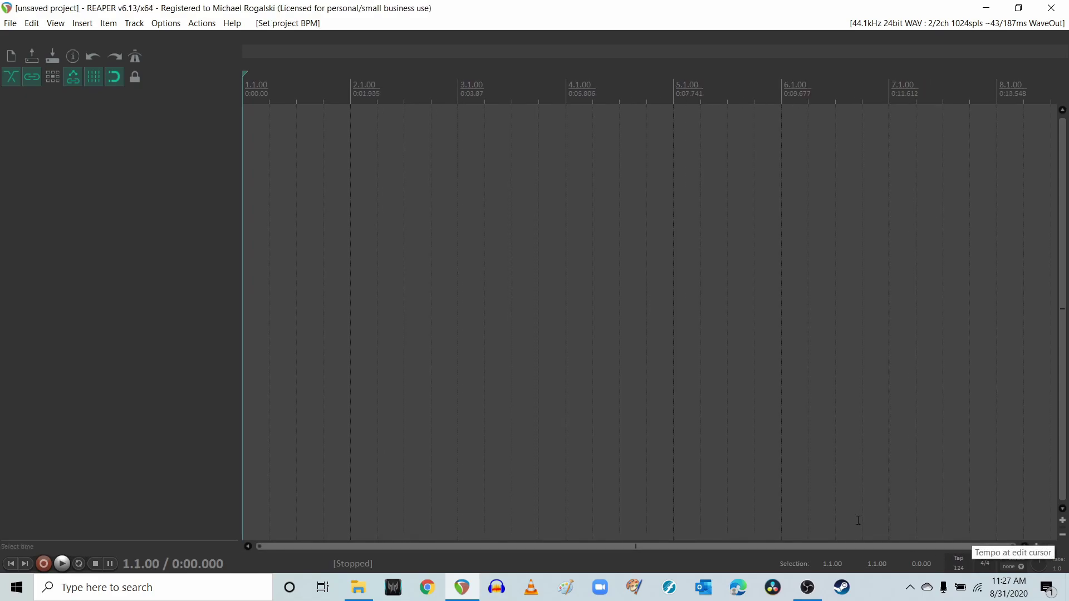
left_click(565, 396)
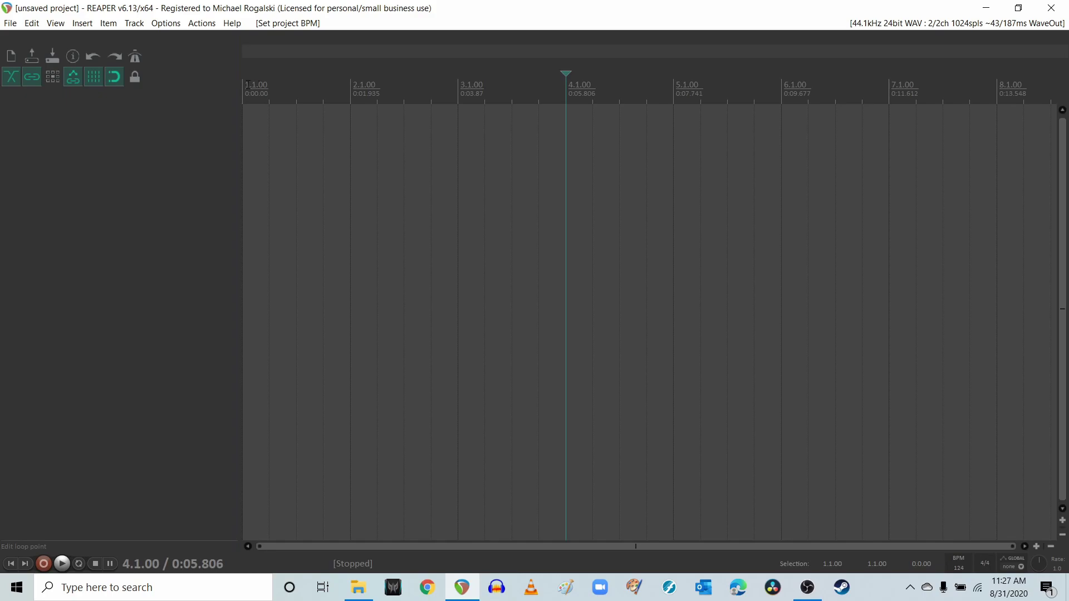
left_click(348, 83)
scroll(348, 83, "up", 5)
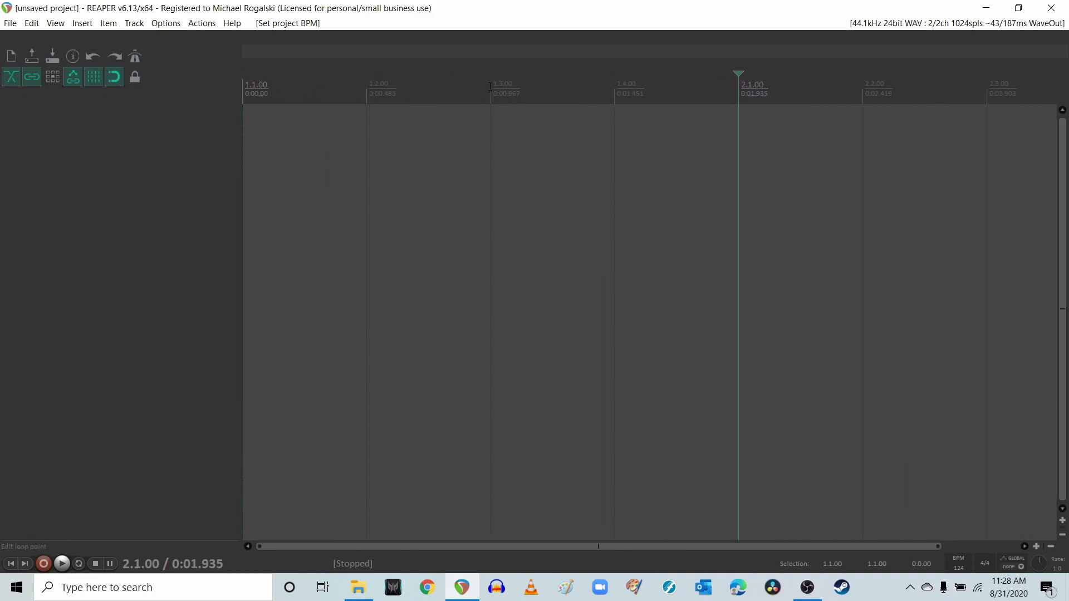
scroll(758, 79, "down", 5)
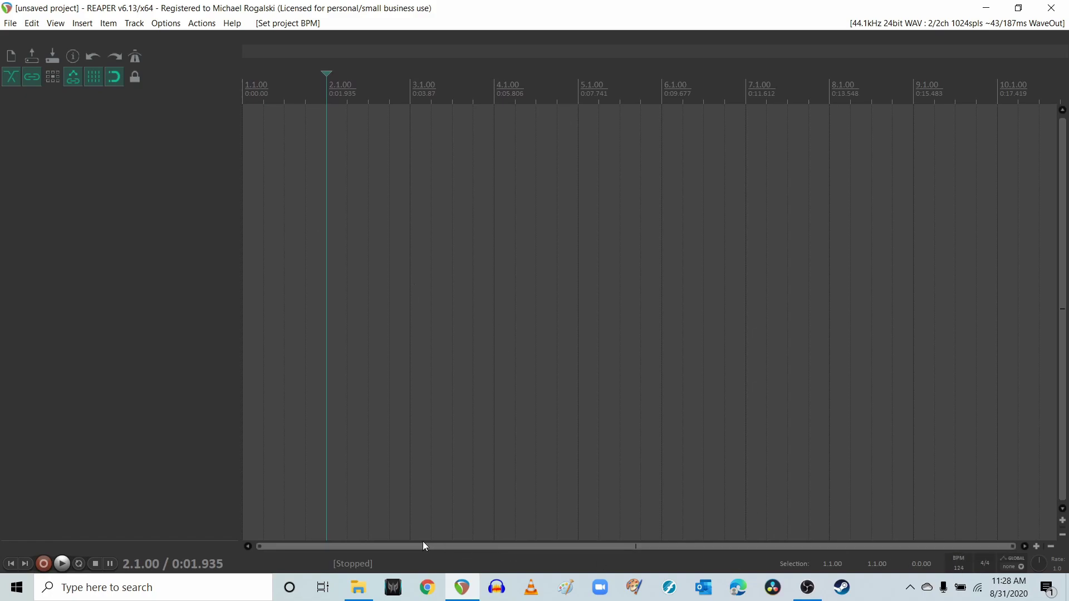
Step: Import the audio files Ode to Joy 1 through Ode to Joy 4 from File Explorer into REAPER at the project start, on separate tracks
left_click(358, 587)
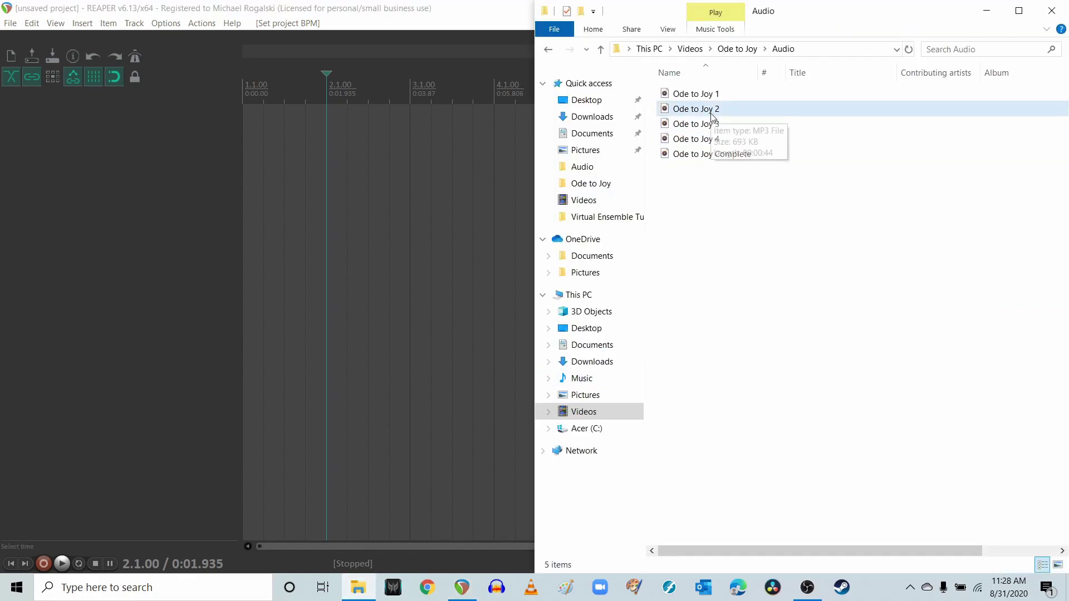
left_click(712, 93)
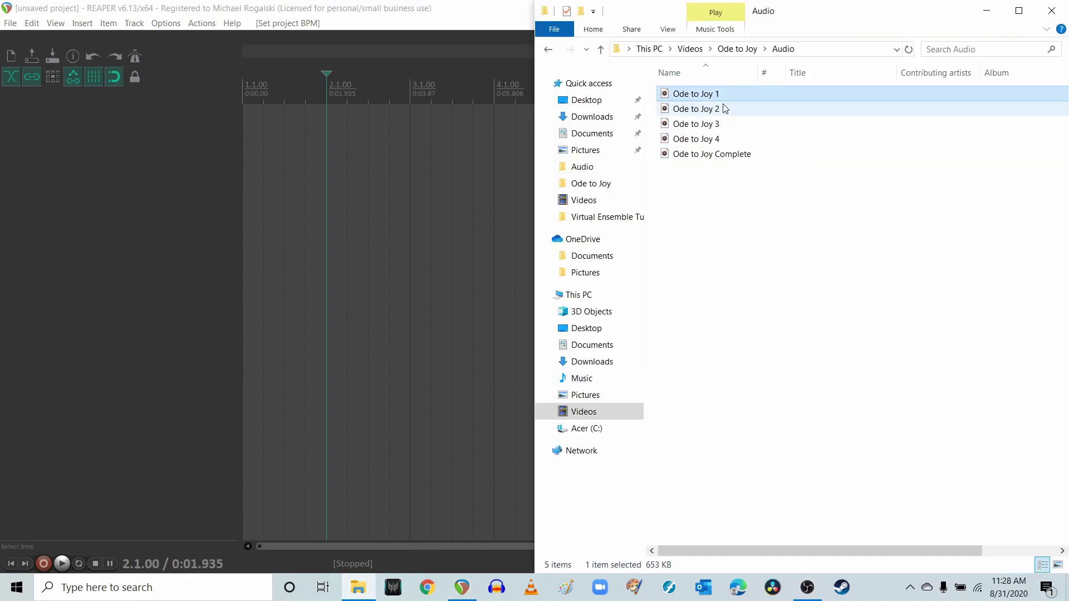
left_click(718, 144, "shift")
left_click_drag(718, 144, 252, 169)
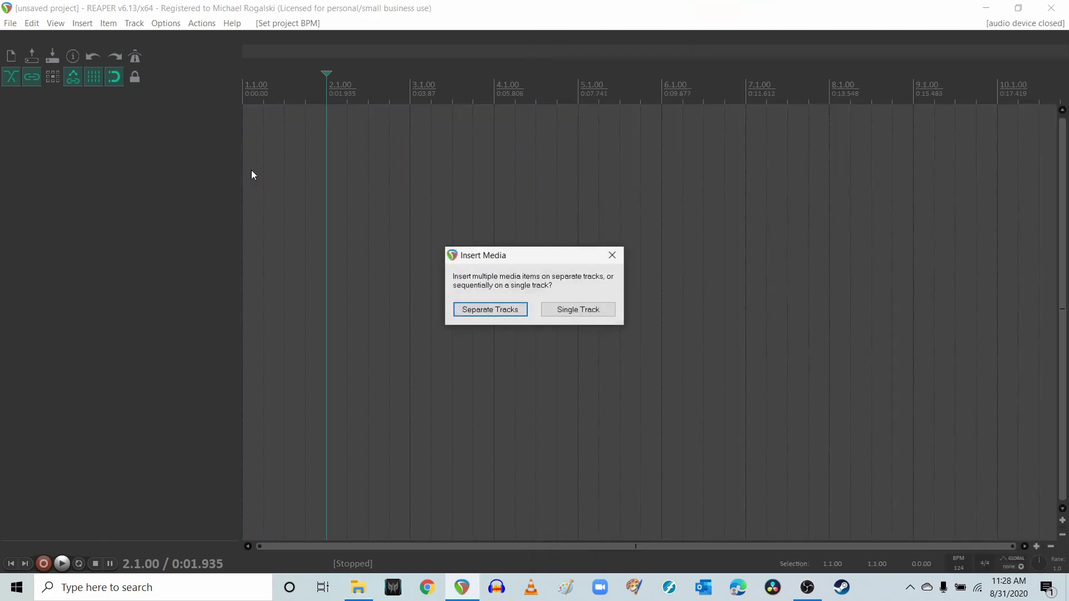
left_click(523, 317)
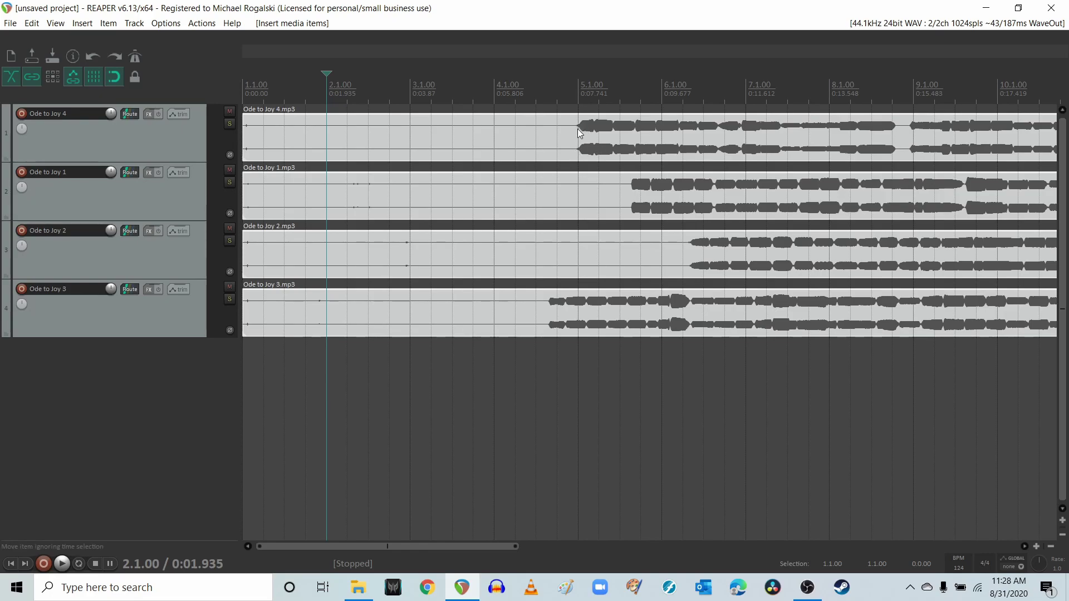
Step: Split the Ode to Joy 4 clip at 4.4.00, just before its first note, and delete the silent lead-in
left_click(556, 130)
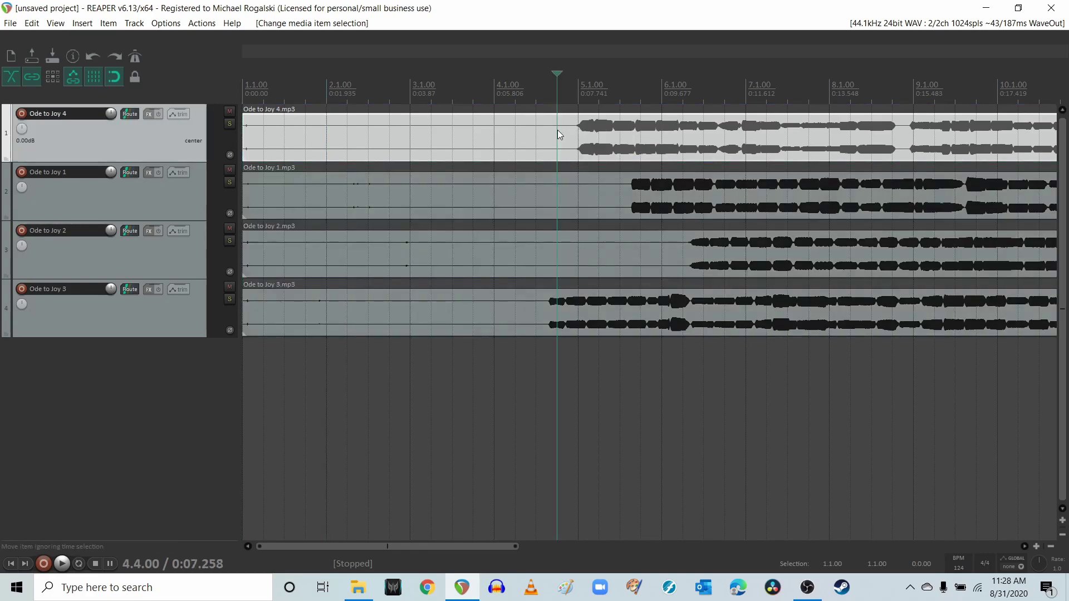
key("s")
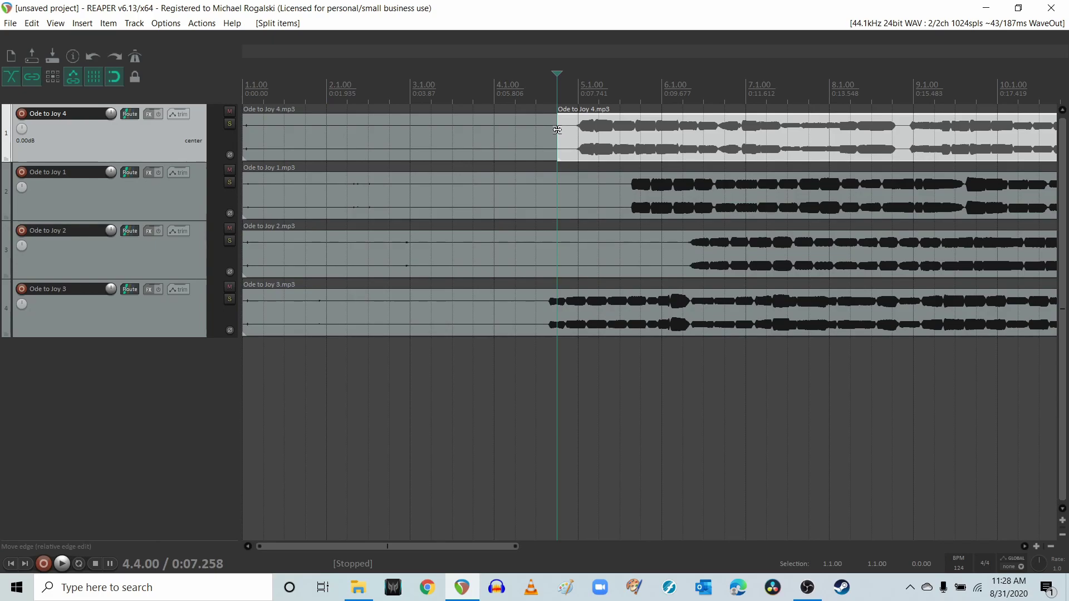
left_click(436, 123)
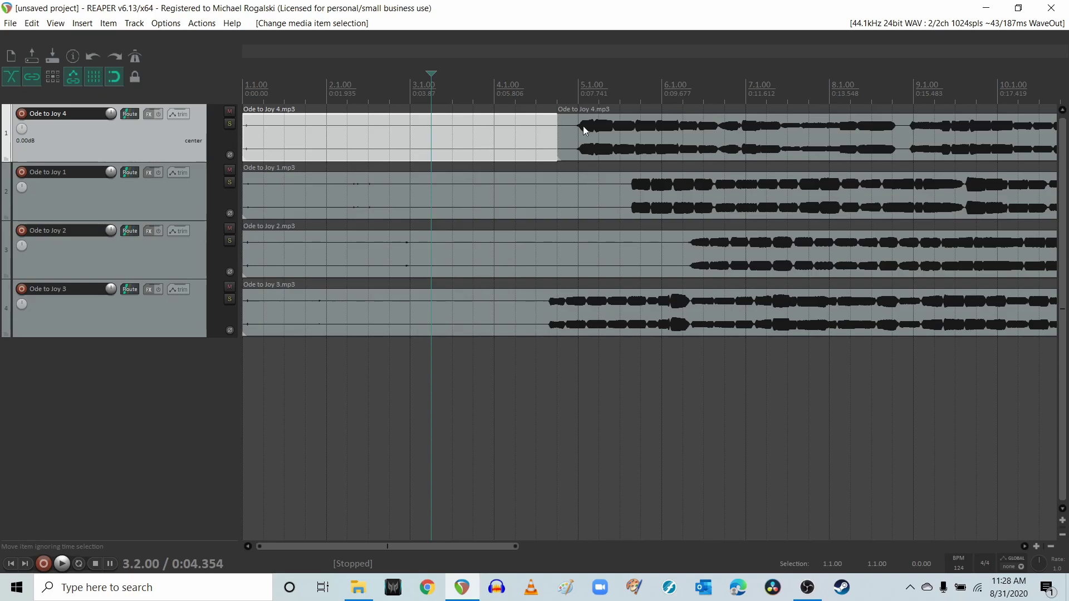
left_click(677, 136)
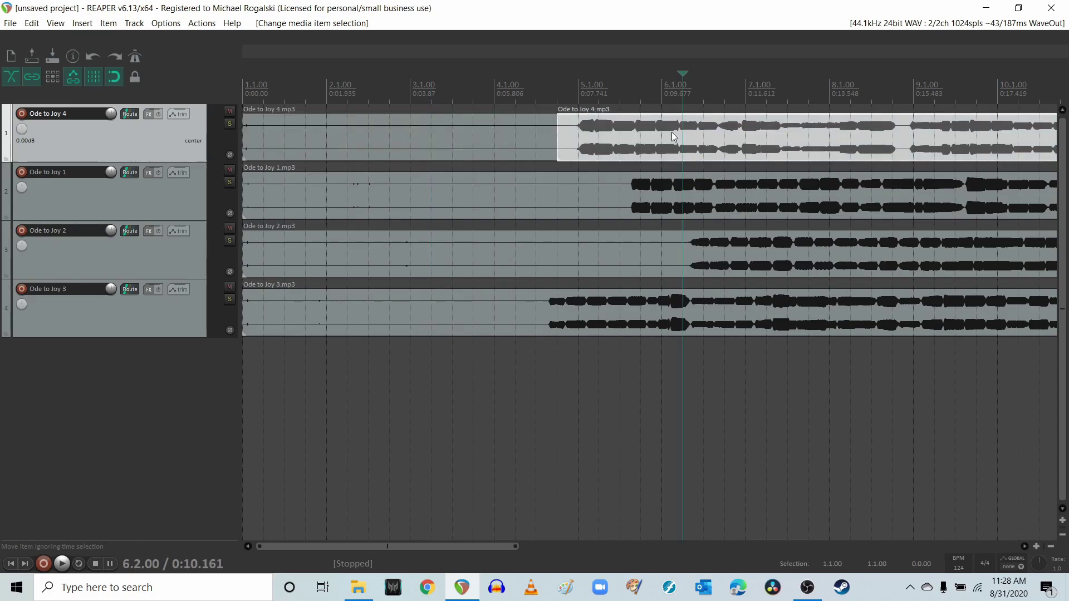
left_click(455, 139)
left_click(645, 145)
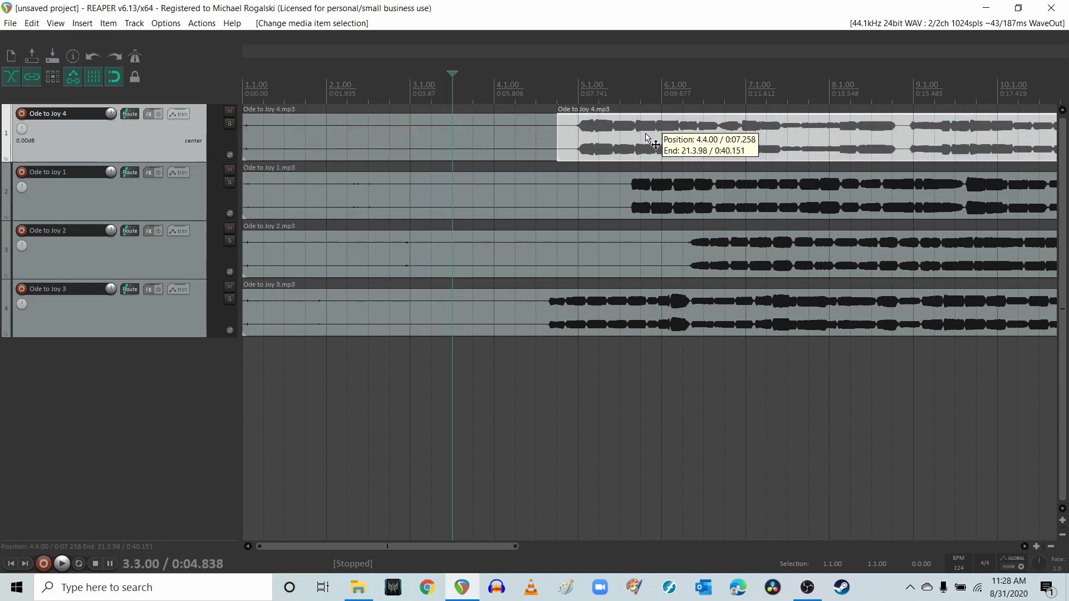
left_click(470, 145)
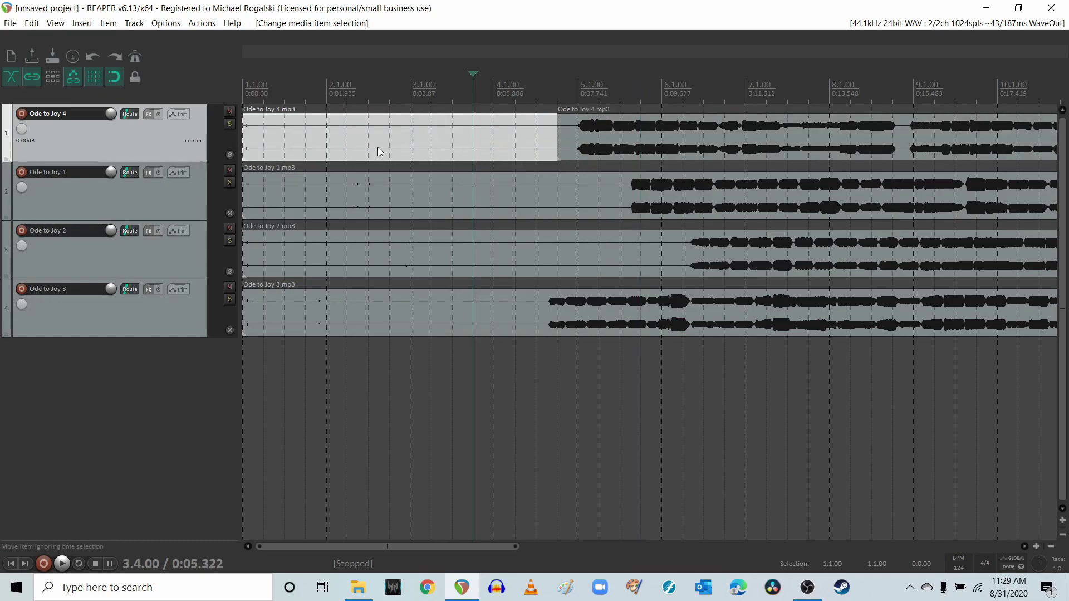
key("Delete")
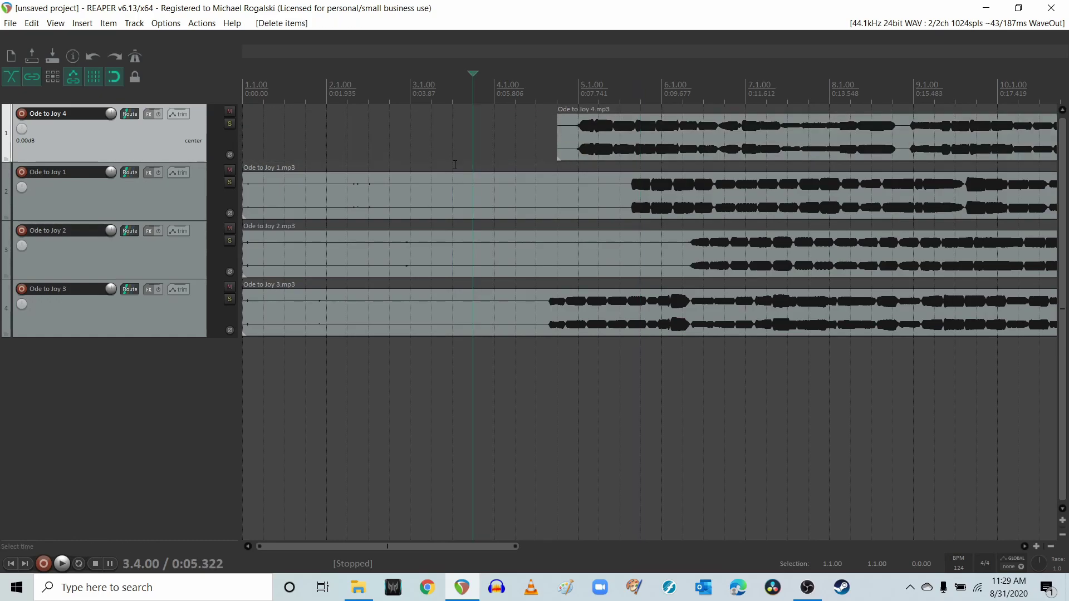
Step: Split the Ode to Joy 1 clip at 5.3.00, just before its first note, and delete the silent lead-in
left_click(620, 191)
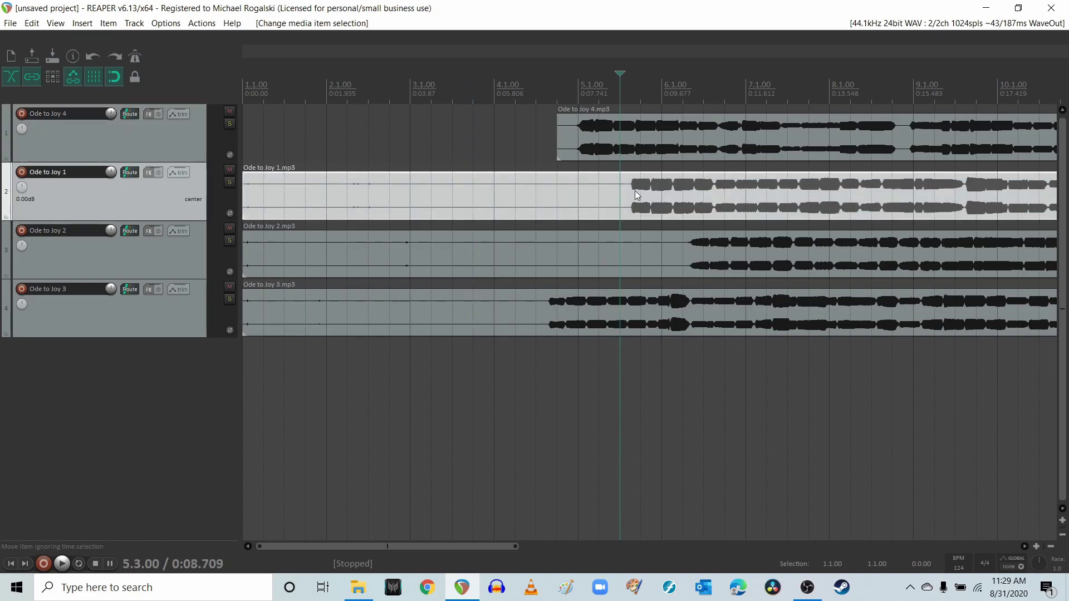
key("s")
left_click(547, 191)
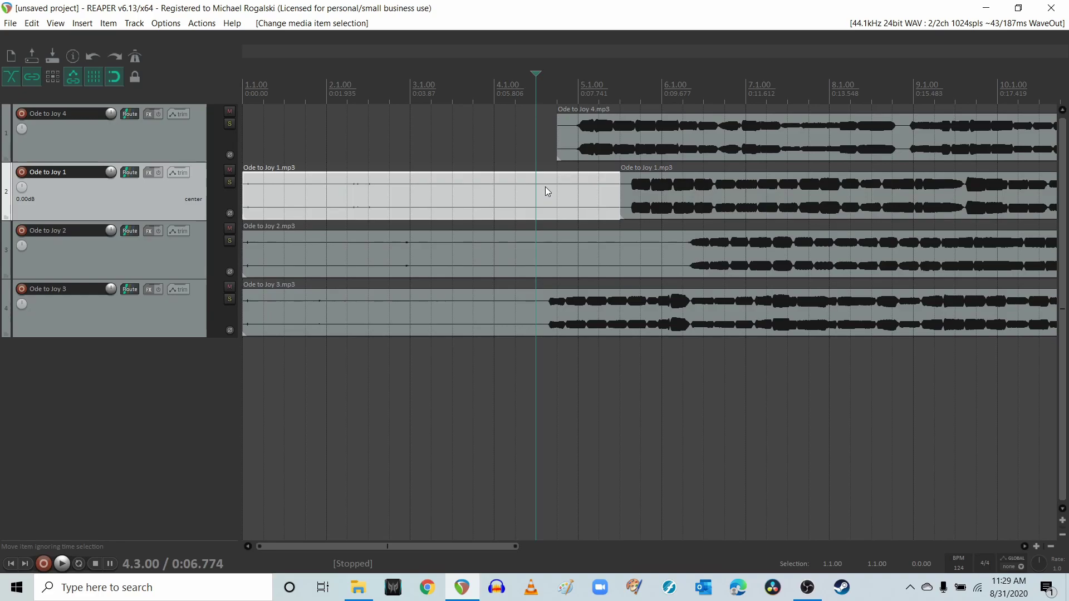
key("Delete")
Step: Split the Ode to Joy 2 clip just before its first note and delete the silent lead-in
left_click(680, 238)
key("s")
left_click(634, 260)
key("Delete")
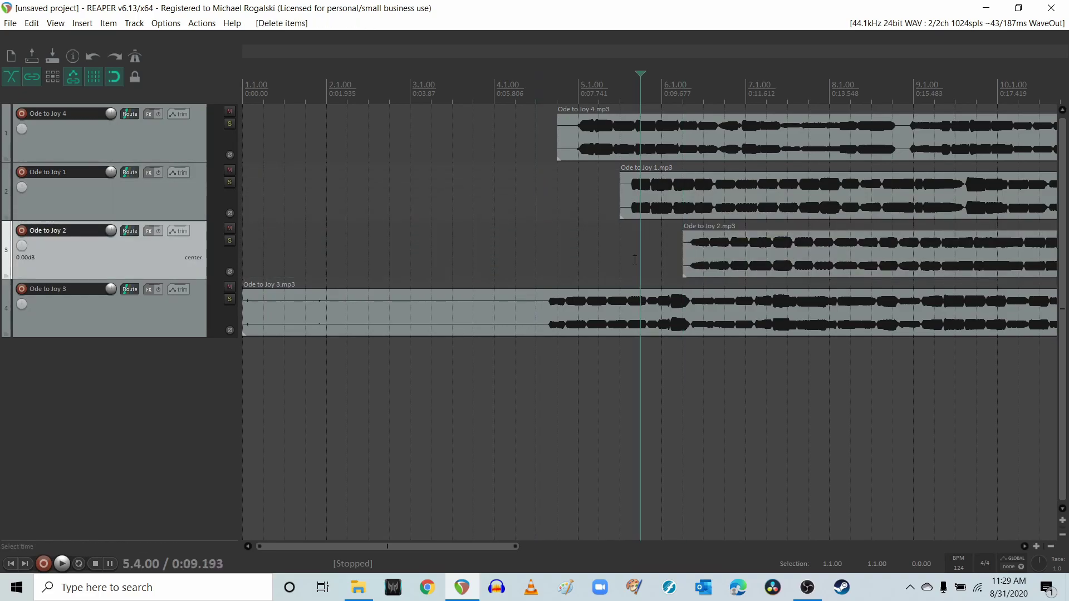
Step: Split the Ode to Joy 3 clip at 4.3.00, just before its first note, and delete the silent lead-in
left_click(530, 306)
key("s")
left_click(529, 309)
key("Delete")
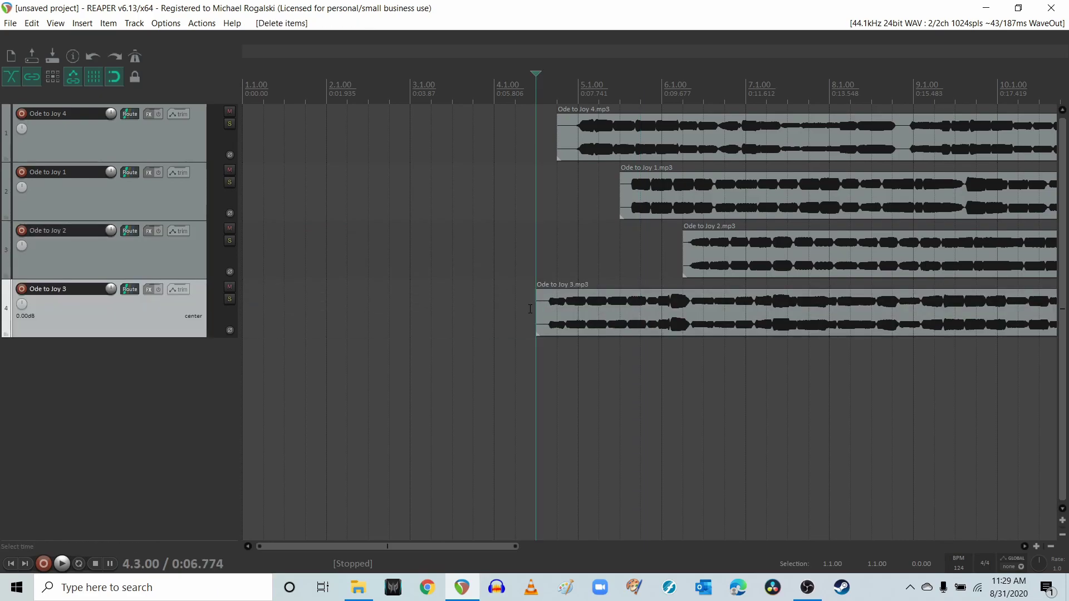
Step: Move all four trimmed clips to the start of the project at 1.1.00
left_click(891, 132)
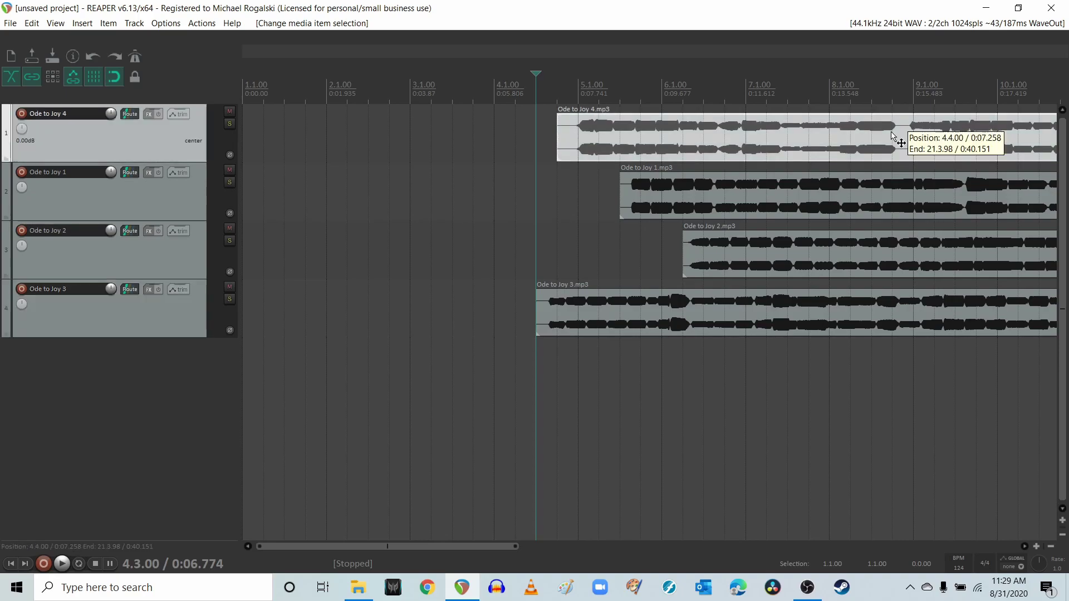
left_click(892, 198)
left_click(884, 260)
left_click(872, 309)
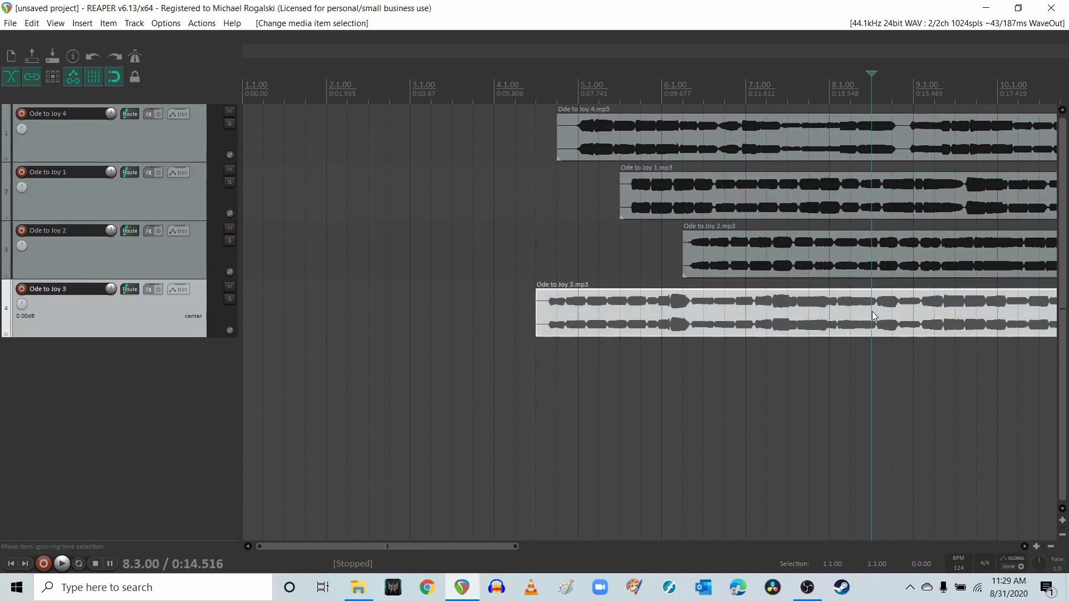
left_click_drag(713, 159, 452, 149)
left_click_drag(668, 192, 291, 191)
left_click_drag(753, 251, 312, 250)
left_click_drag(669, 300, 368, 294)
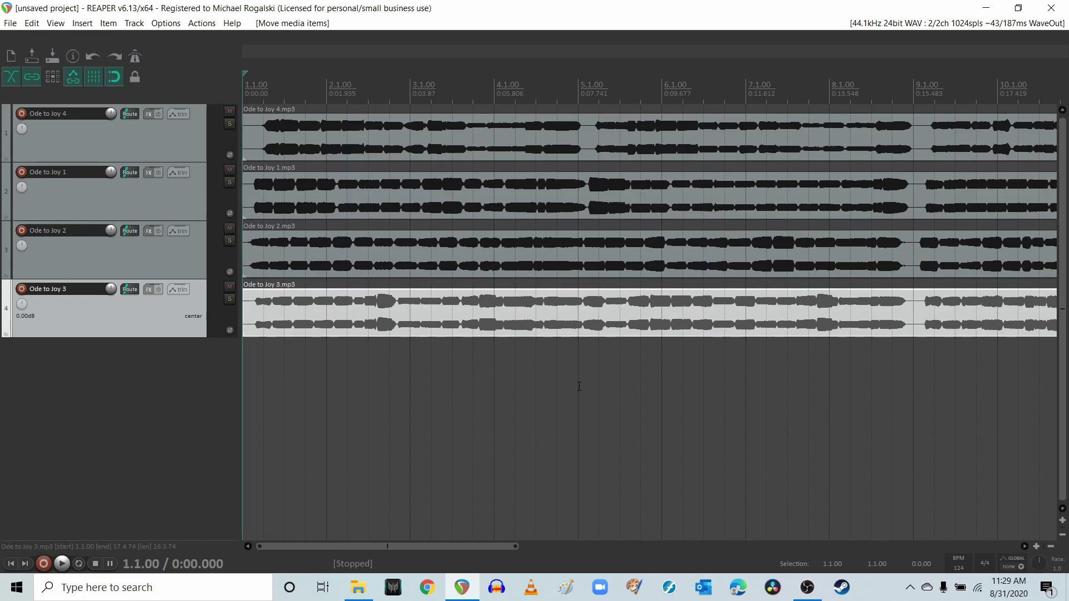
Step: Lower the volume of all four tracks, with Ode to Joy 4 at -17.64 dB and Ode to Joy 3 at -17.08 dB, auditioning the mix
key("space")
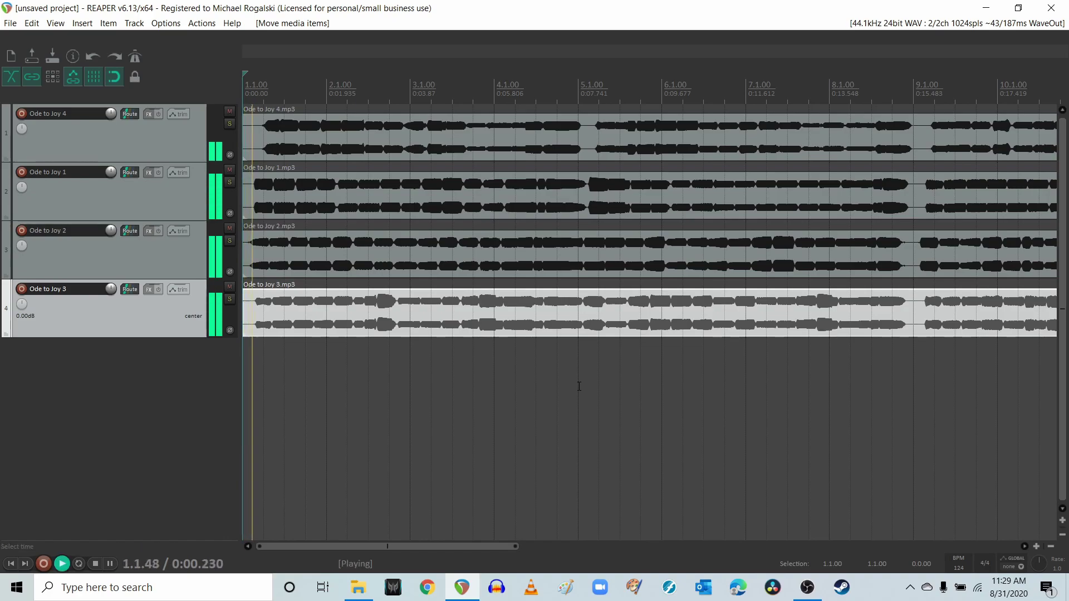
key("space")
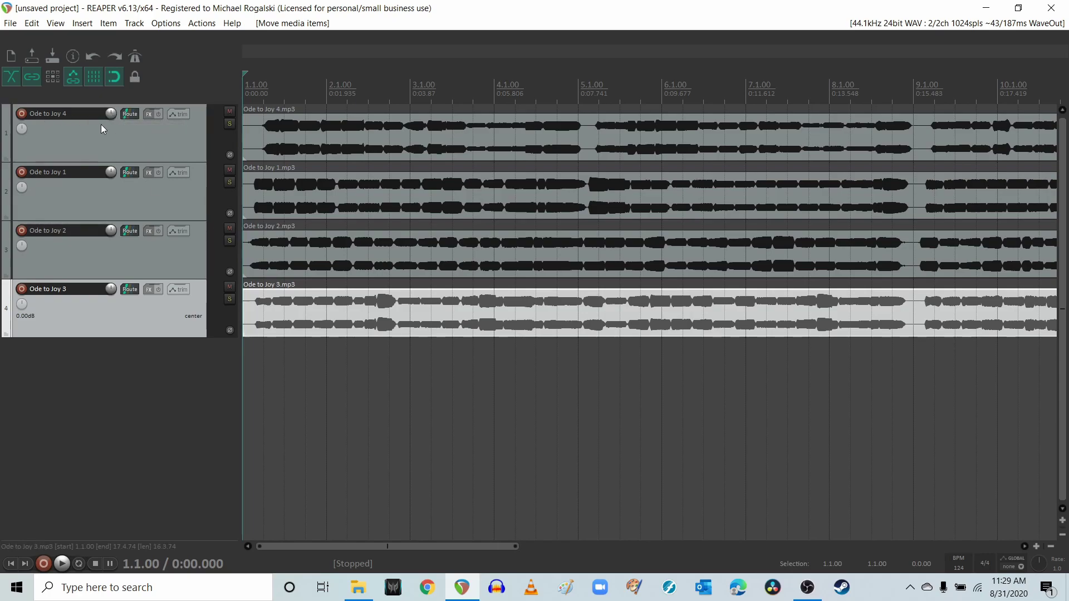
mouse_move(112, 112)
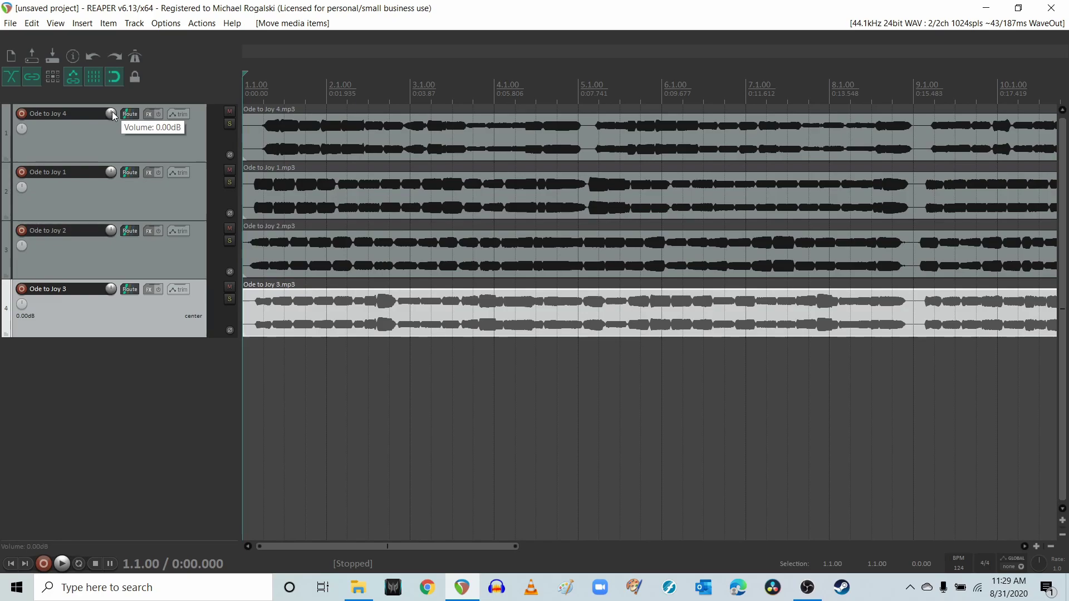
left_click_drag(112, 111, 111, 324)
mouse_move(111, 172)
mouse_move(111, 288)
key("space")
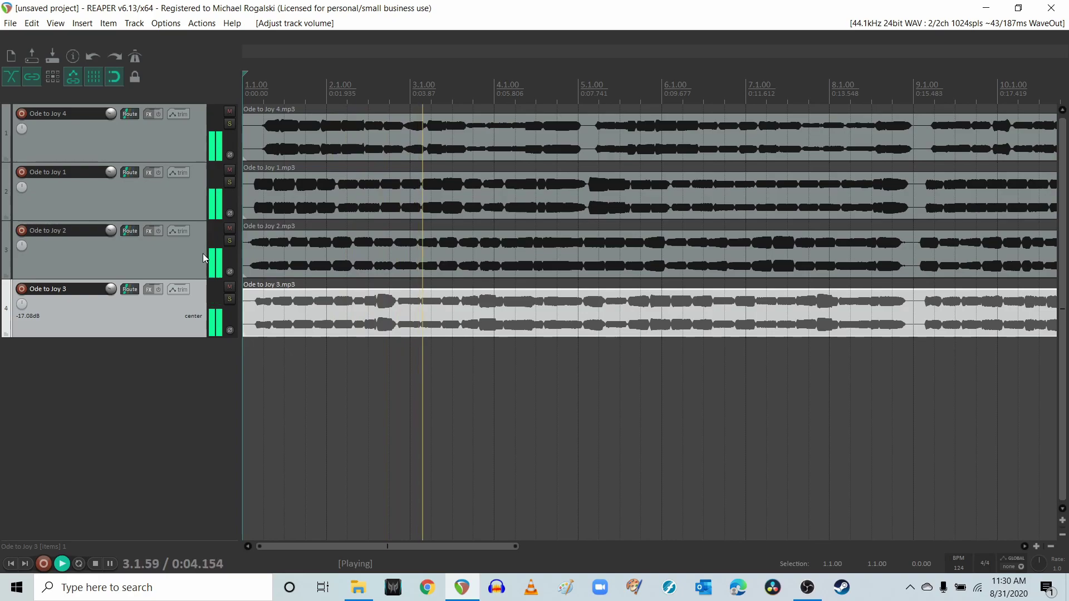
key("space")
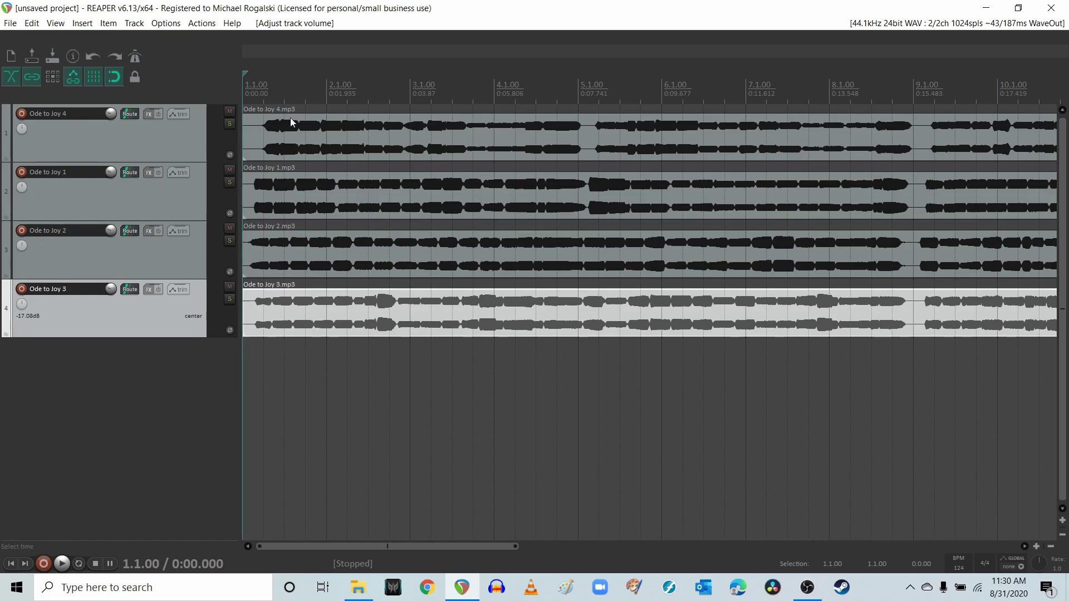
Step: Turn off snapping and move the four clips freely so their first notes line up at 2.1.00
left_click(275, 141)
mouse_move(290, 140)
left_mouse_down()
mouse_move(345, 144)
mouse_move(285, 144)
left_mouse_up()
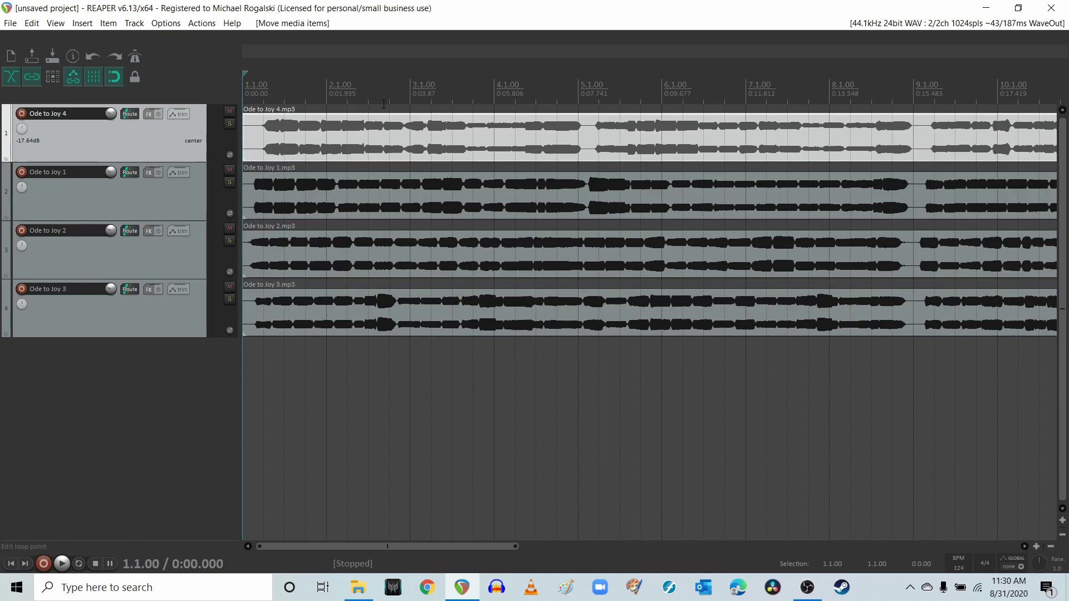
left_click(113, 78)
left_click_drag(260, 146, 324, 159)
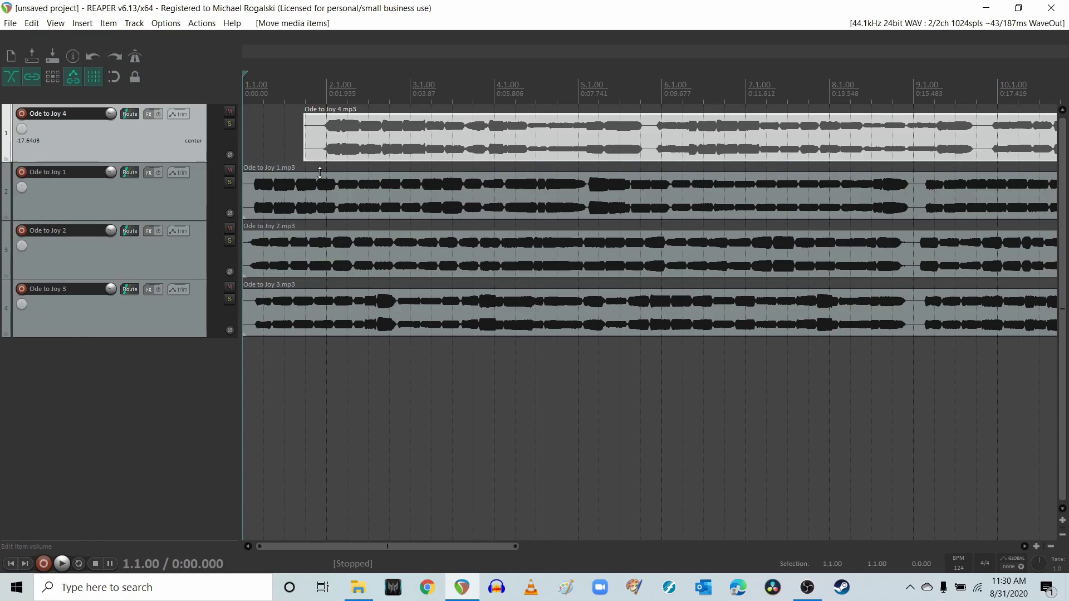
left_click_drag(270, 200, 341, 198)
left_click_drag(288, 249, 363, 249)
left_click_drag(302, 314, 382, 310)
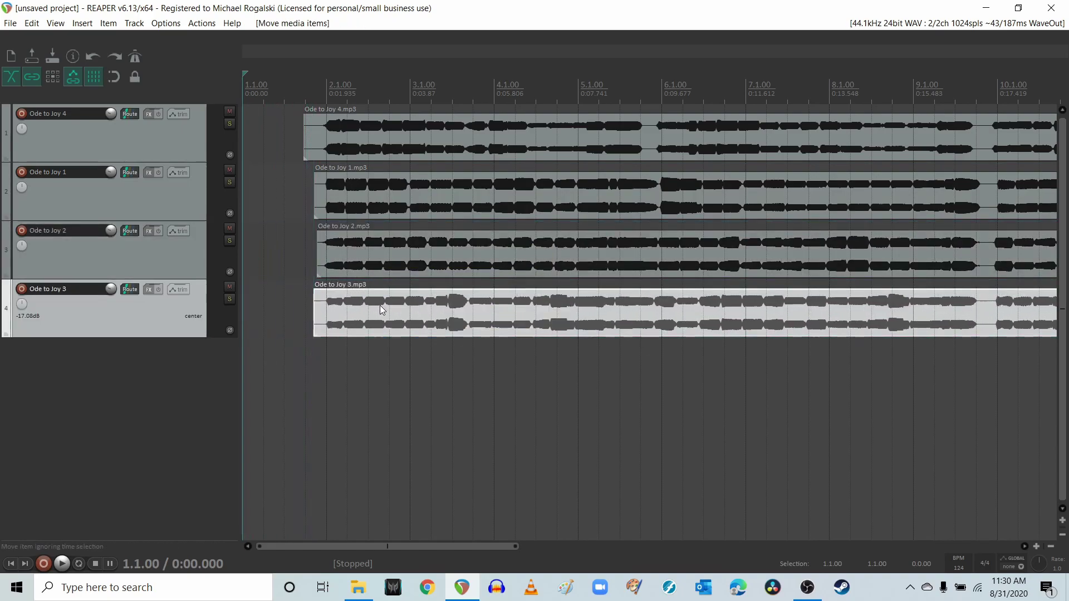
Step: Play the aligned tracks from just before the clips, at about 1.3.64, to check their synchronization
left_click(292, 139)
left_click(298, 97)
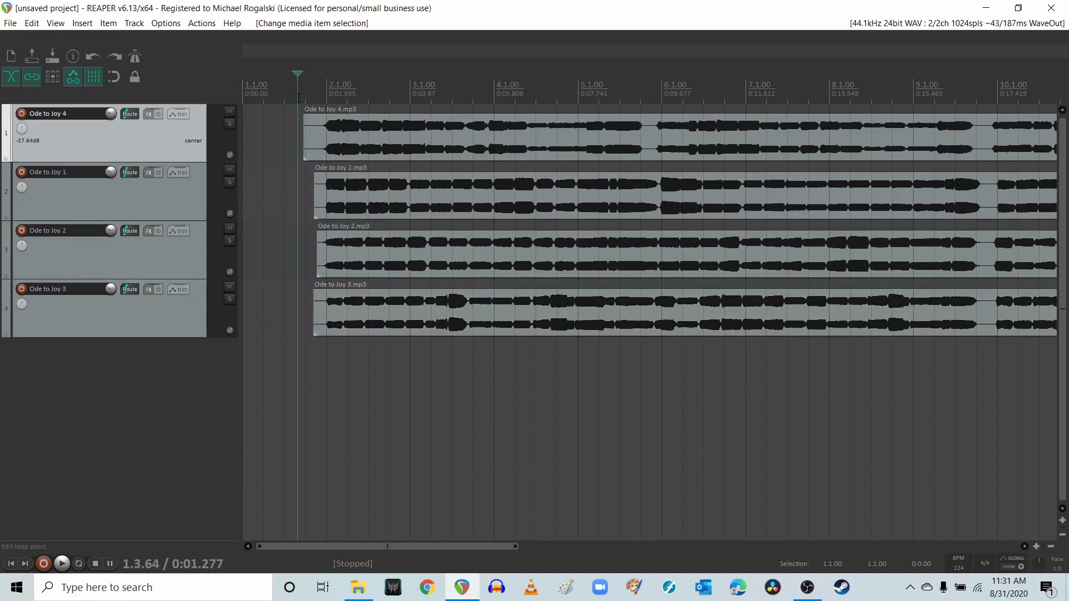
key("space")
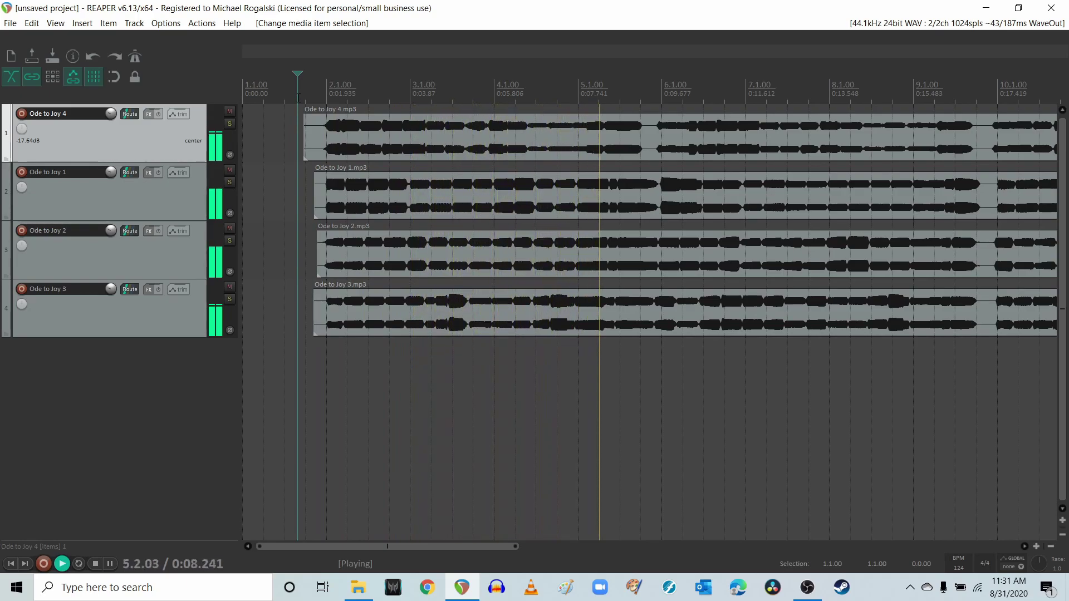
key("space")
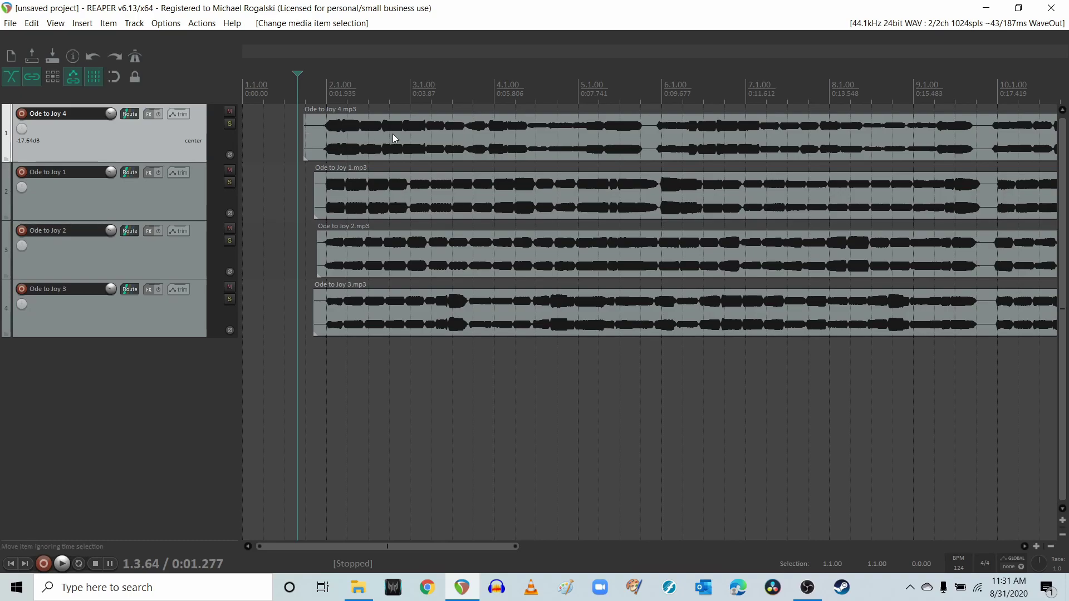
Step: Move the Ode to Joy 4 clip slightly later so its note starting at about 2.4.61 lines up with 3.1.00
left_click(411, 129)
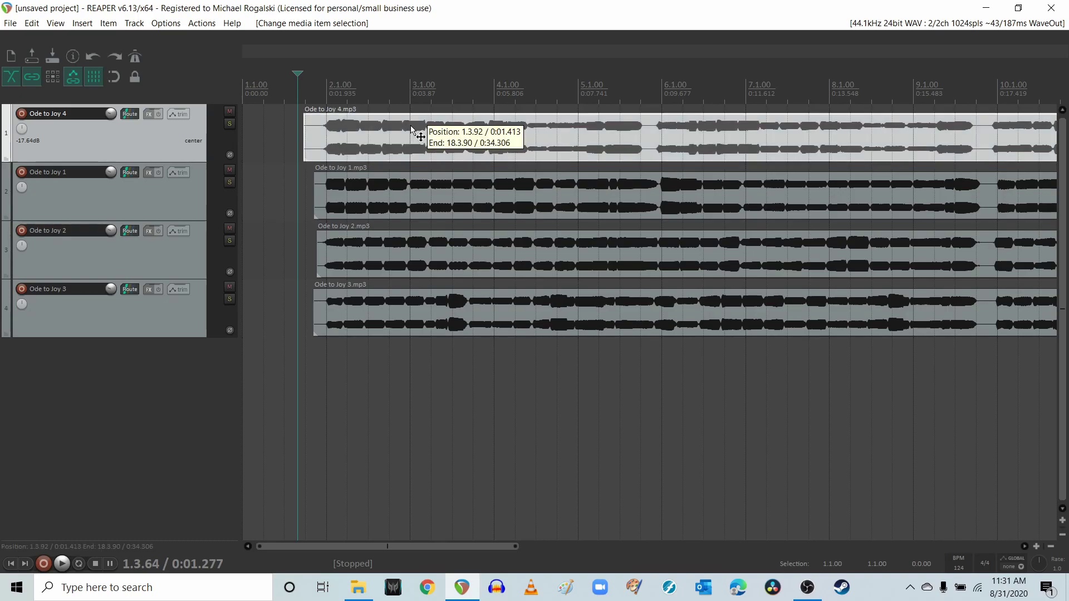
scroll(413, 130, "up", 4)
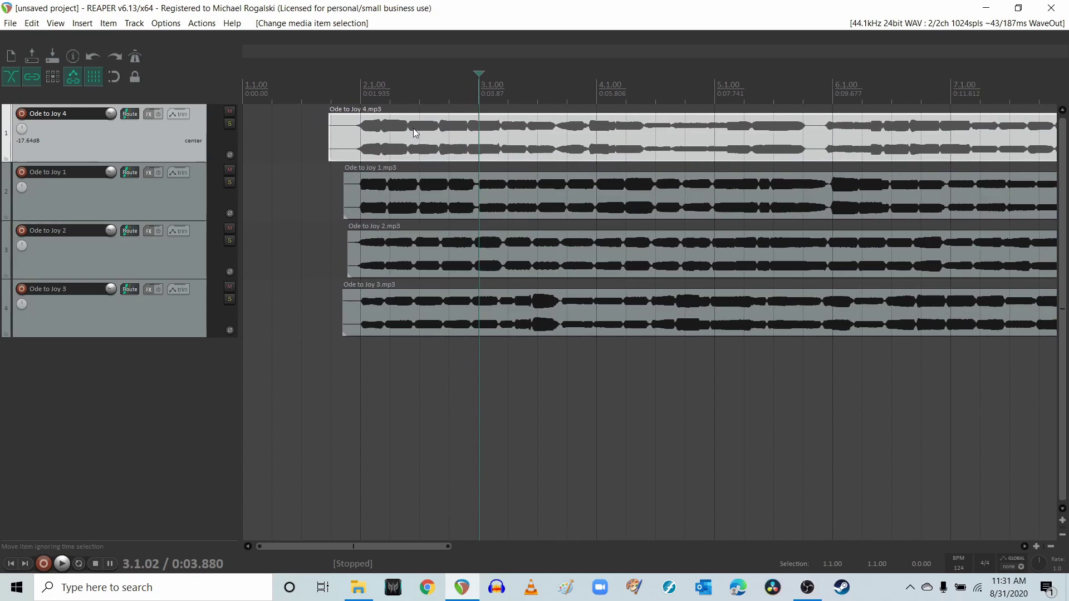
scroll(559, 144, "right", 3)
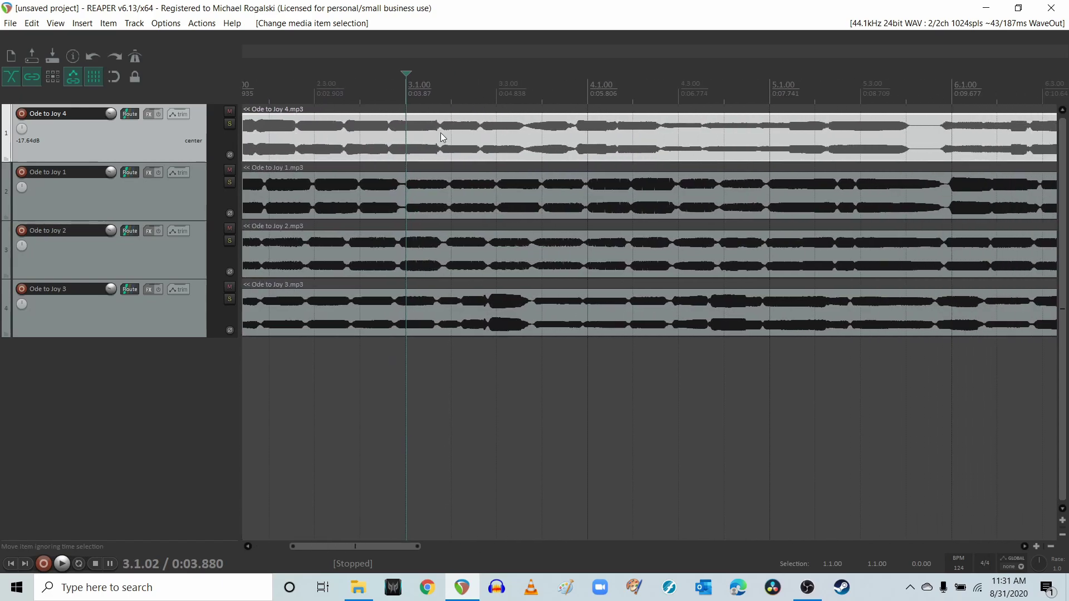
scroll(440, 132, "left", 4)
scroll(590, 147, "right", 2)
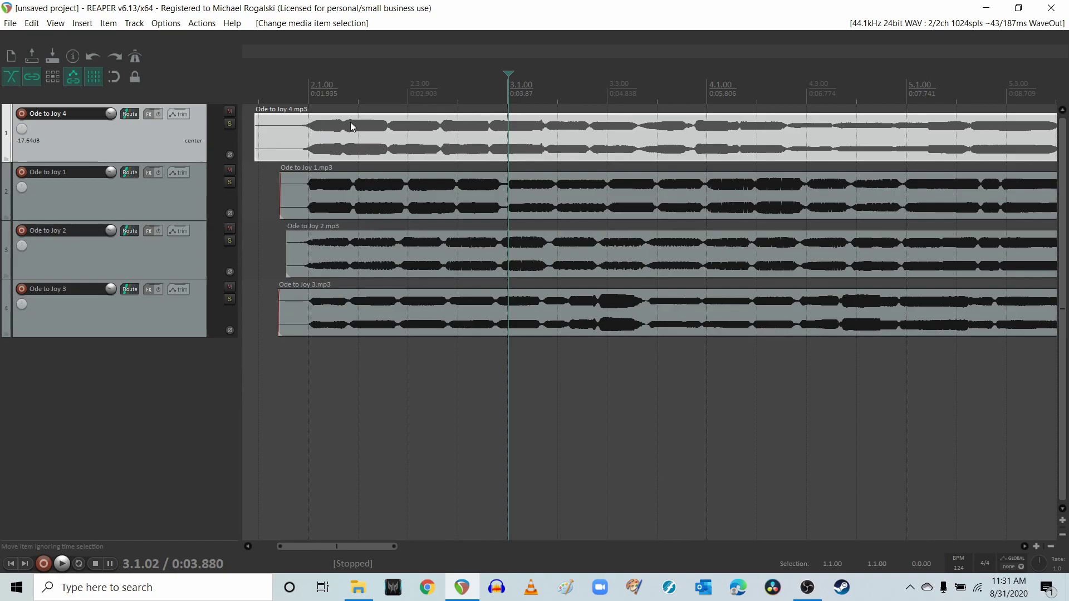
left_click(488, 125)
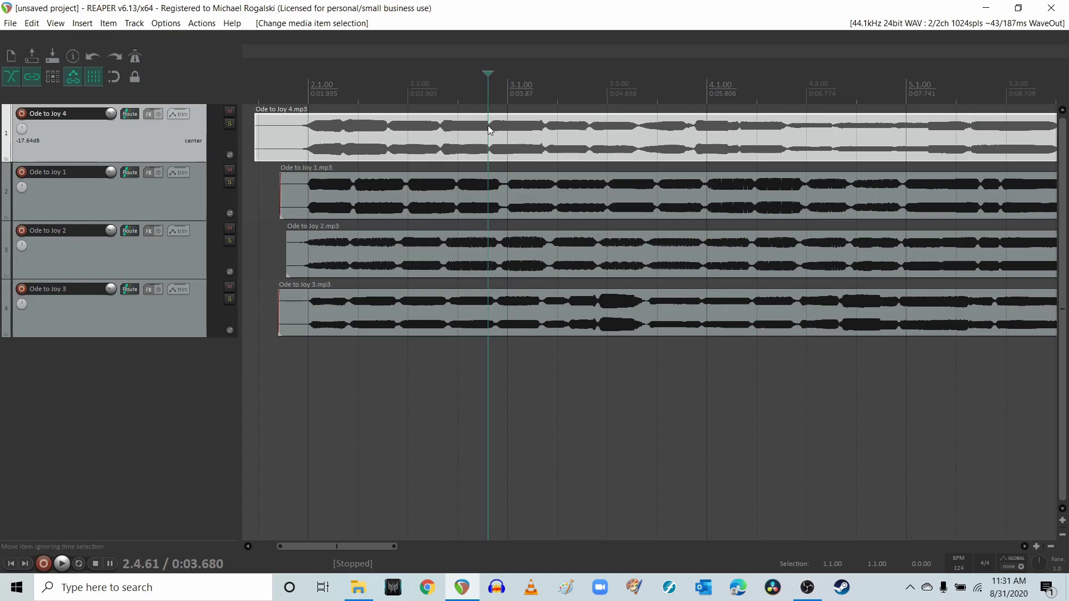
left_click_drag(488, 126, 511, 132)
Step: Move the Ode to Joy 2 and Ode to Joy 3 clips slightly later so their notes line up with 3.1.00
left_click(322, 194)
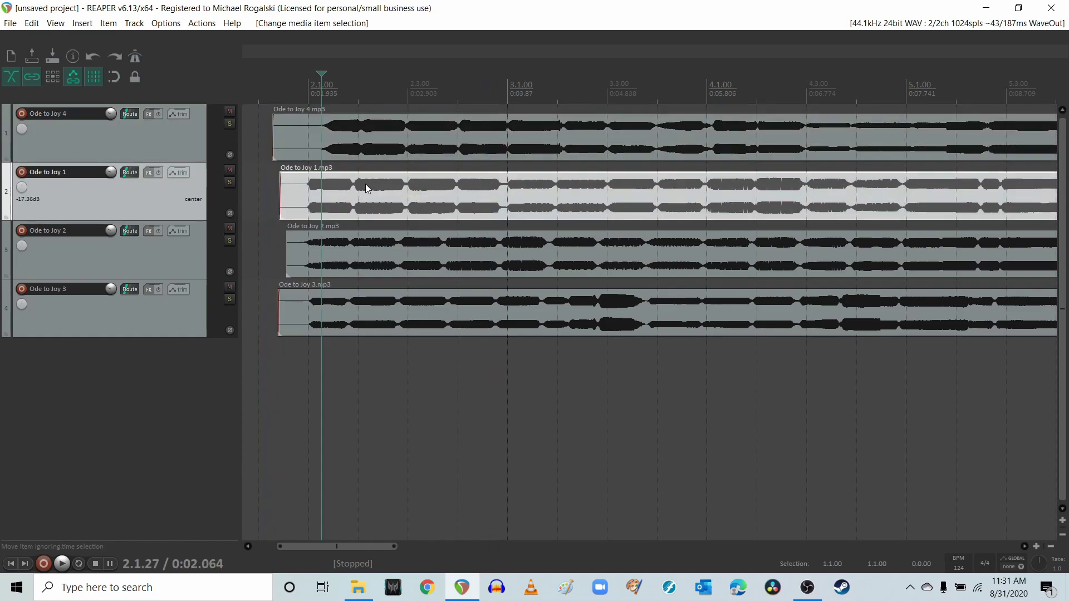
left_click_drag(426, 185, 449, 189)
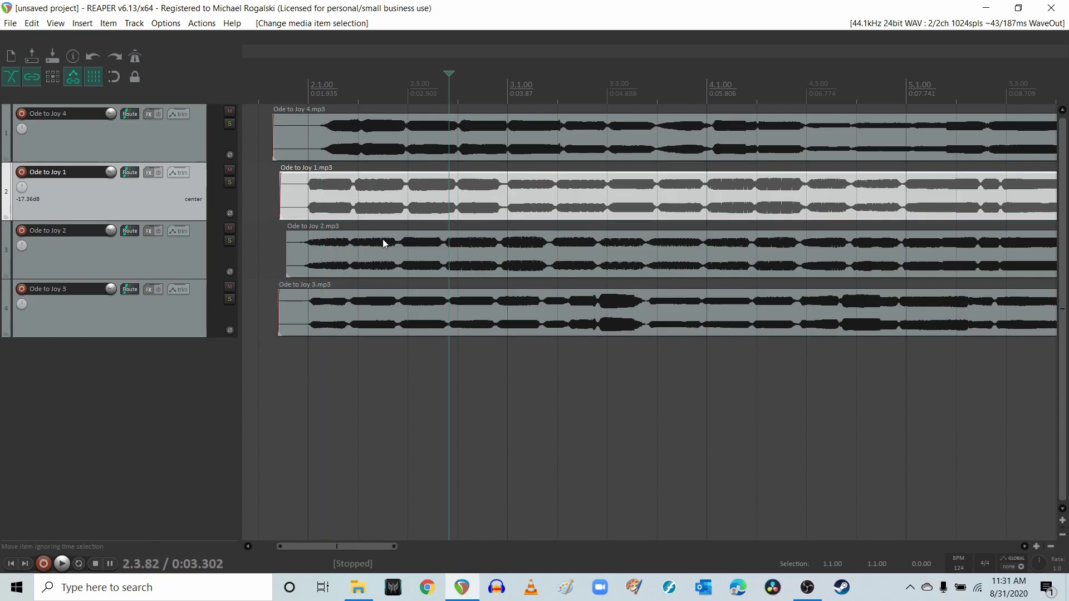
left_click_drag(500, 242, 512, 244)
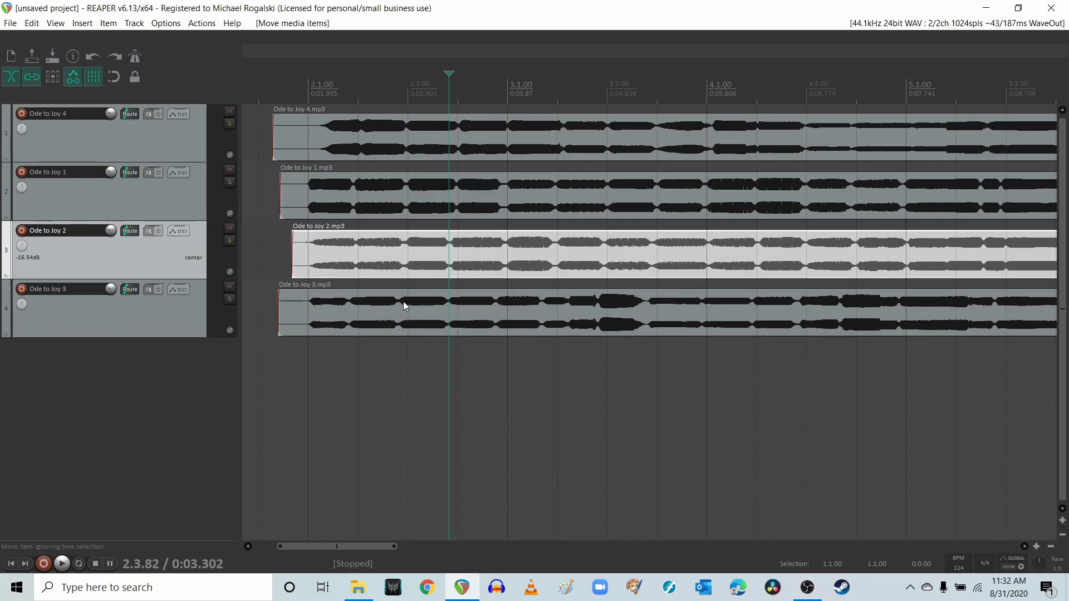
left_click_drag(497, 304, 513, 304)
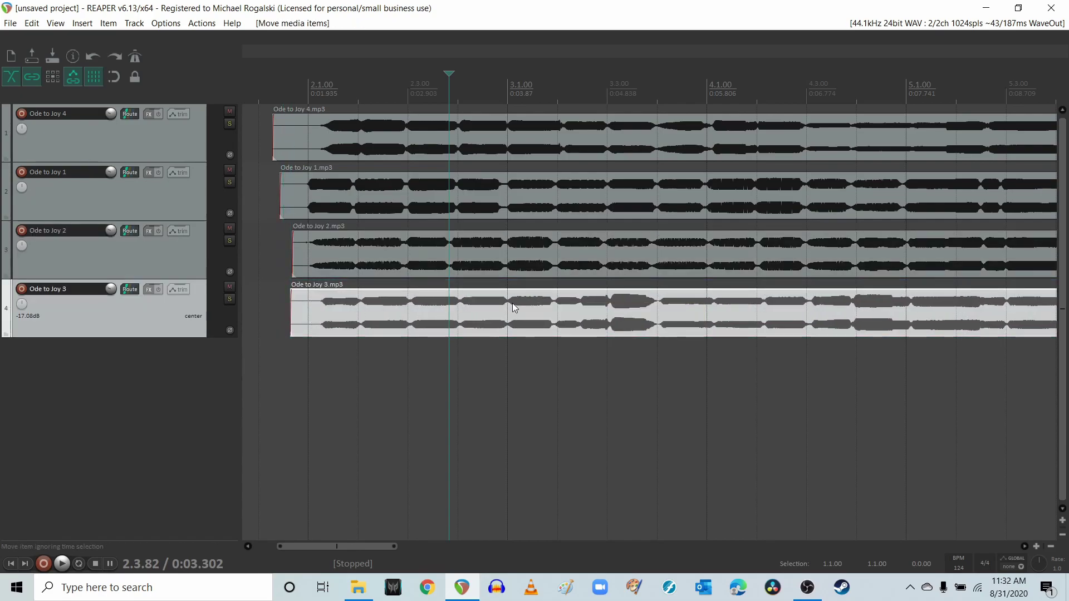
Step: Play the four tracks from about 2.1.00 and examine where the first notes of Ode to Joy 4 start
left_click(310, 116)
key("space")
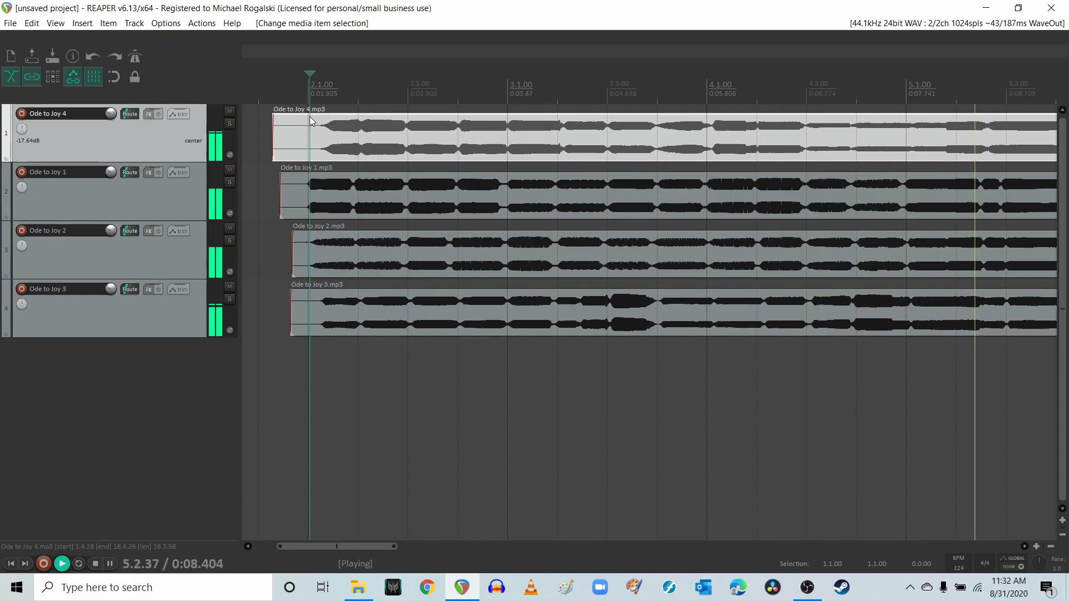
key("space")
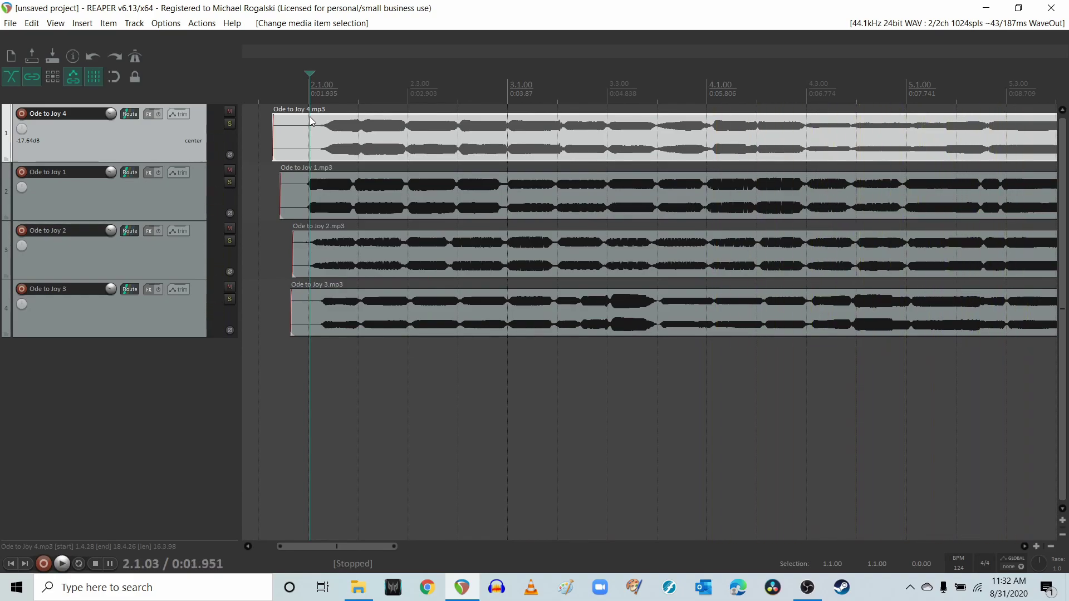
left_click(359, 152)
left_click(360, 152)
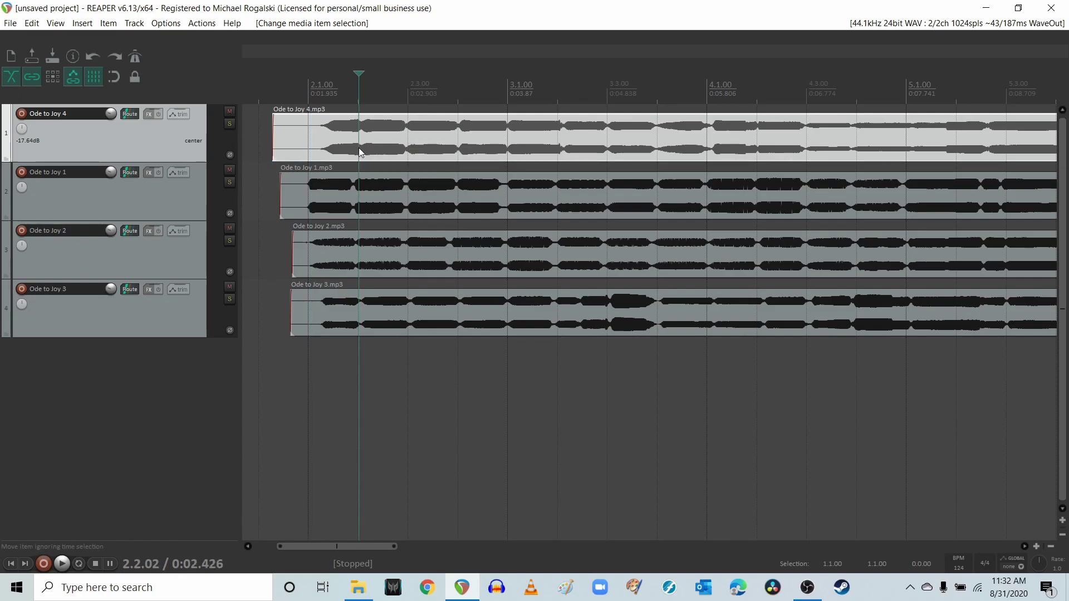
left_click(405, 135)
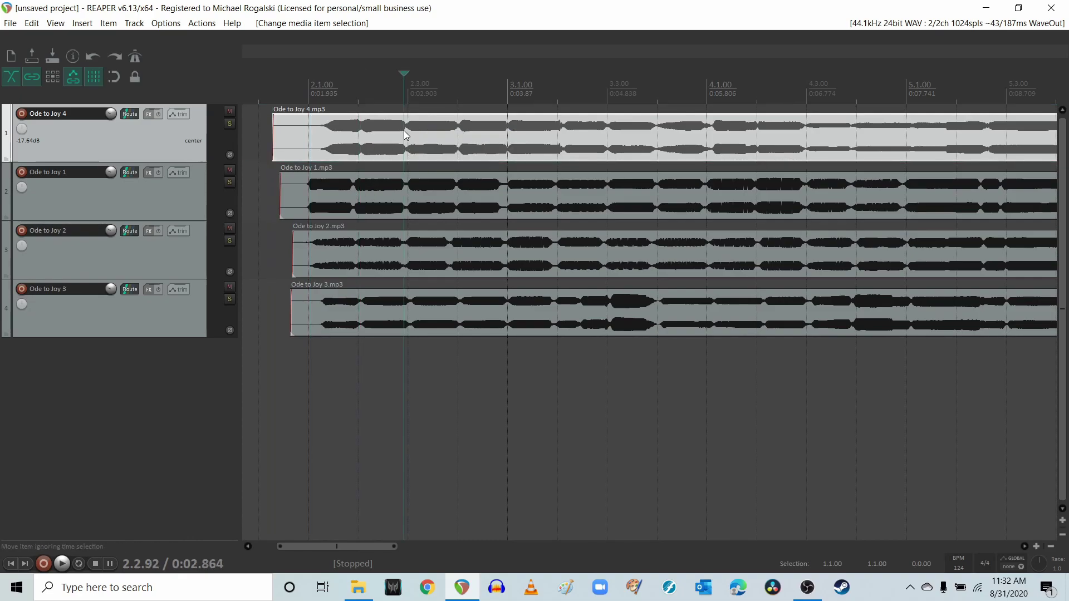
Step: Audition Ode to Joy 1 in solo from about 1.4.17 and turn its solo off
left_click(306, 175)
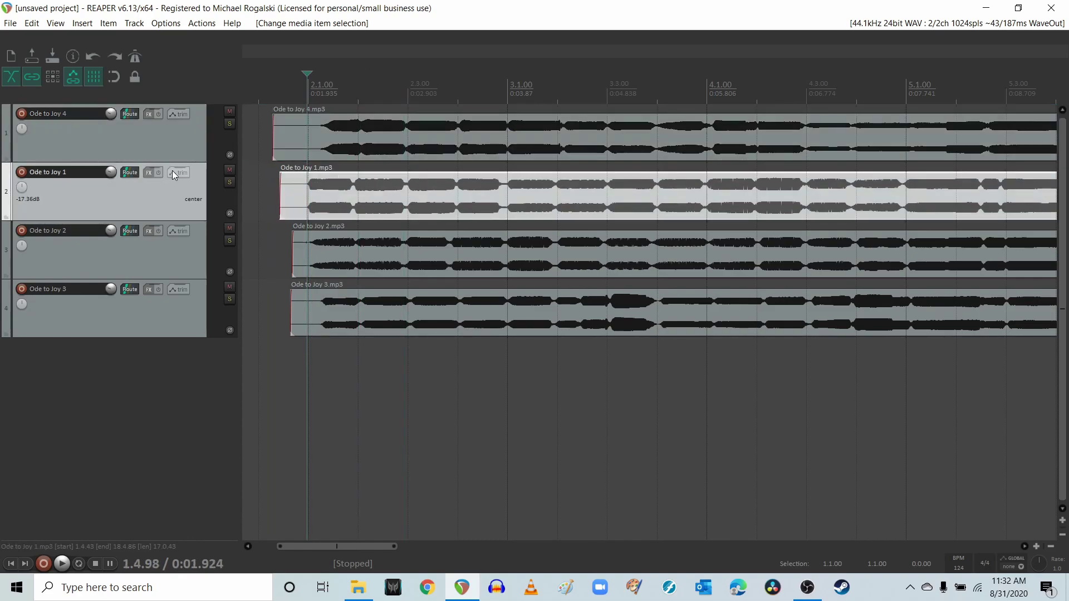
left_click(230, 182)
left_click(268, 190)
key("space")
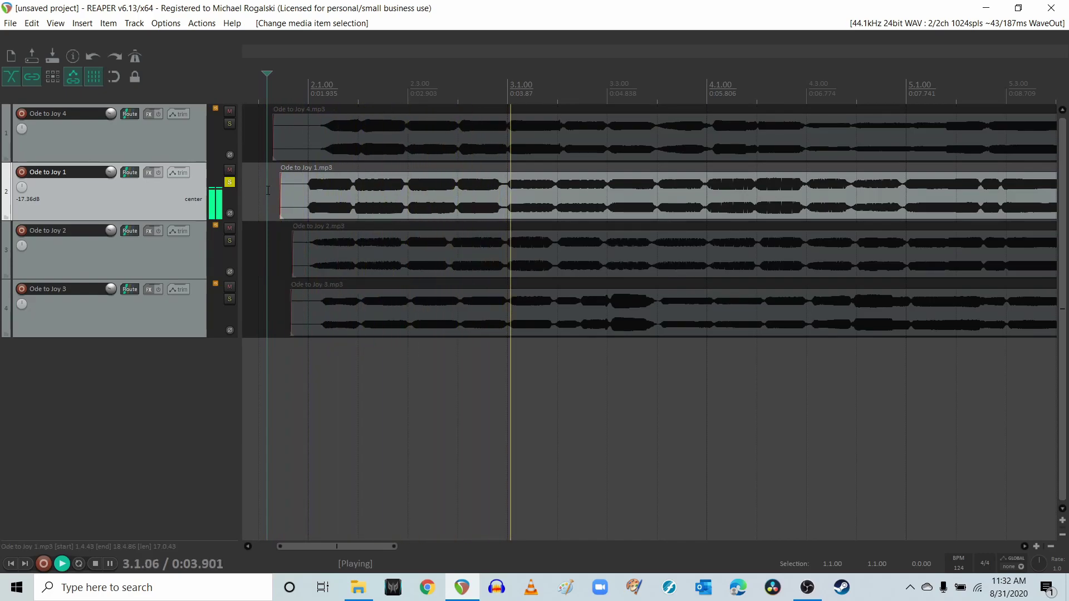
key("space")
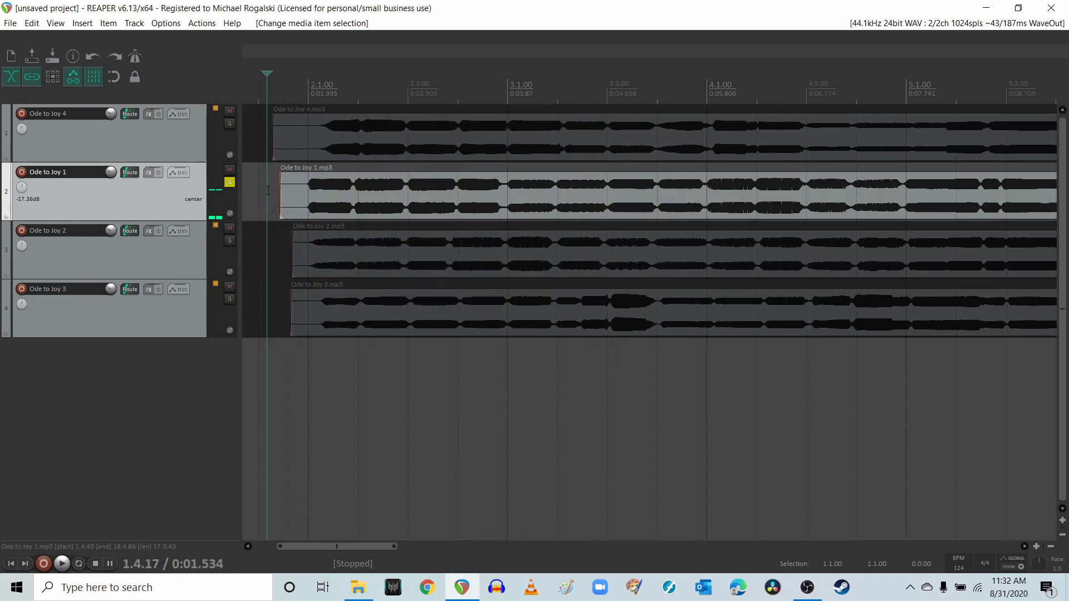
left_click(230, 183)
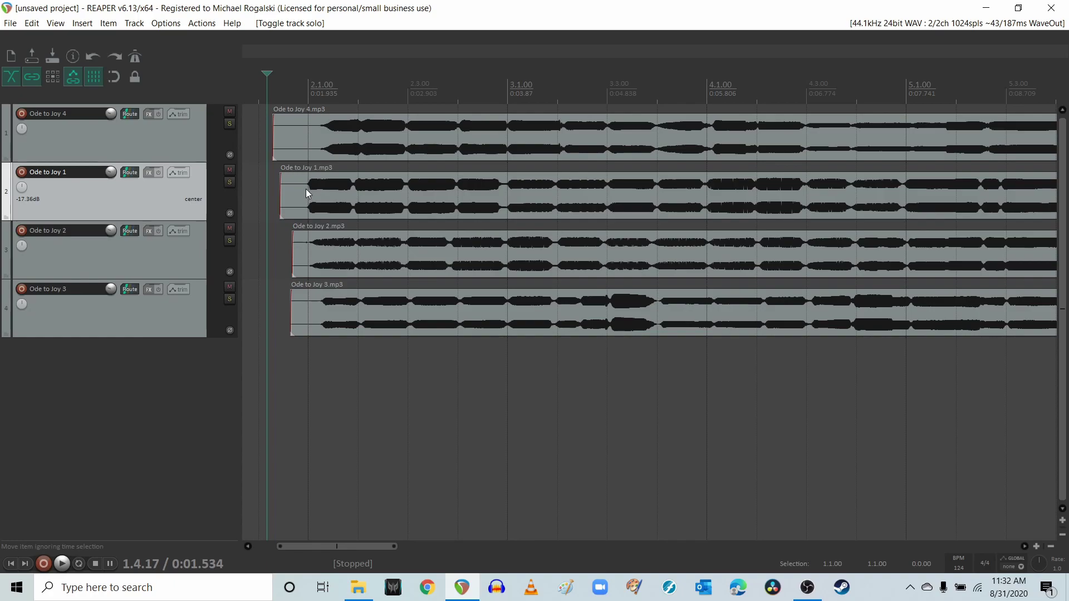
Step: Audition Ode to Joy 4 in solo from about 1.4.17 and turn its solo off
left_click(137, 150)
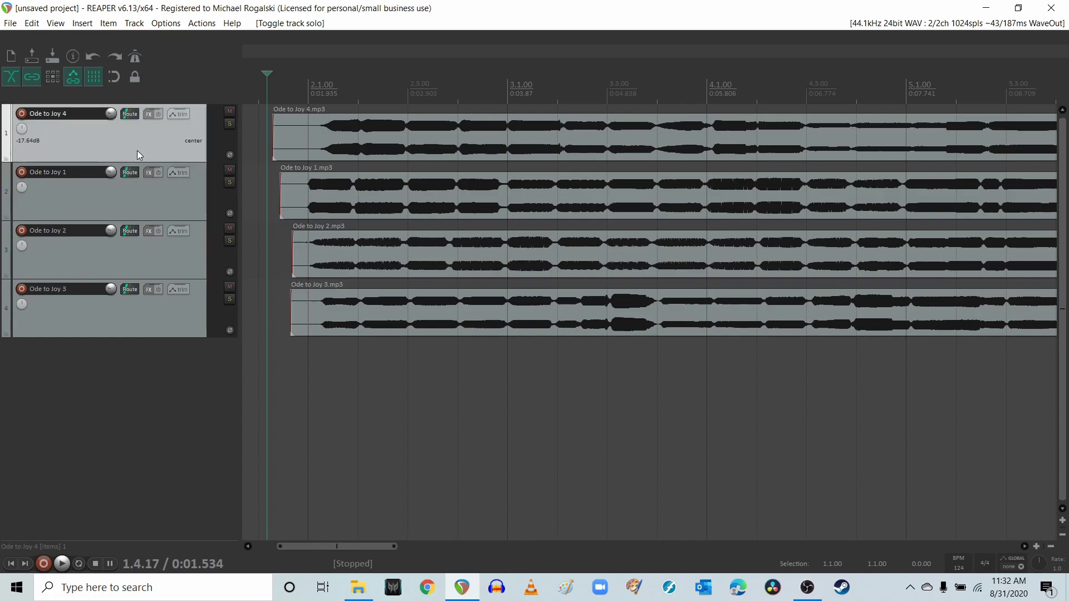
left_click(229, 123)
key("space")
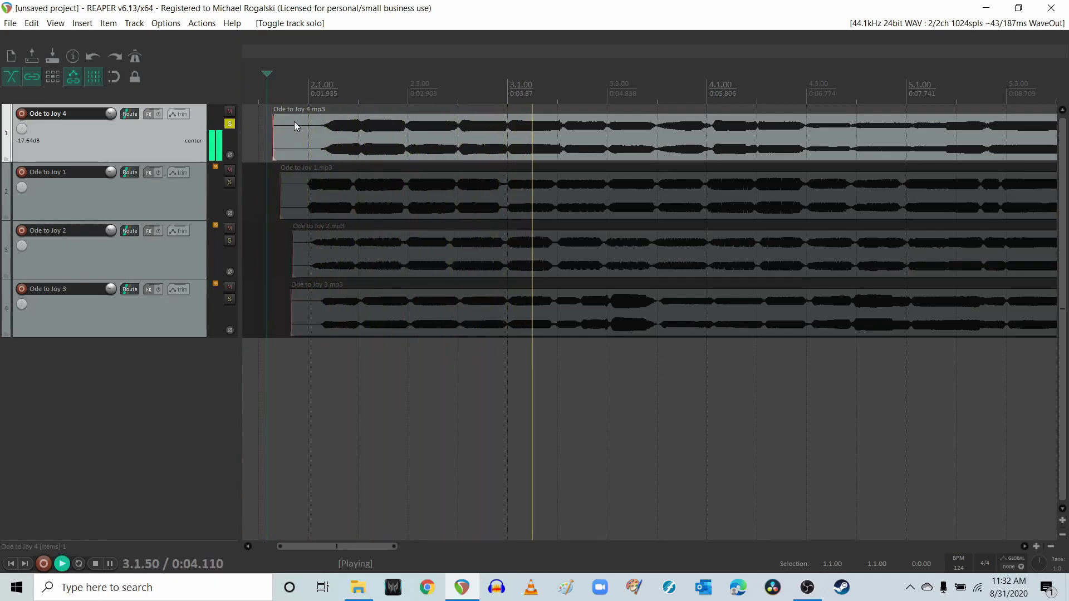
key("space")
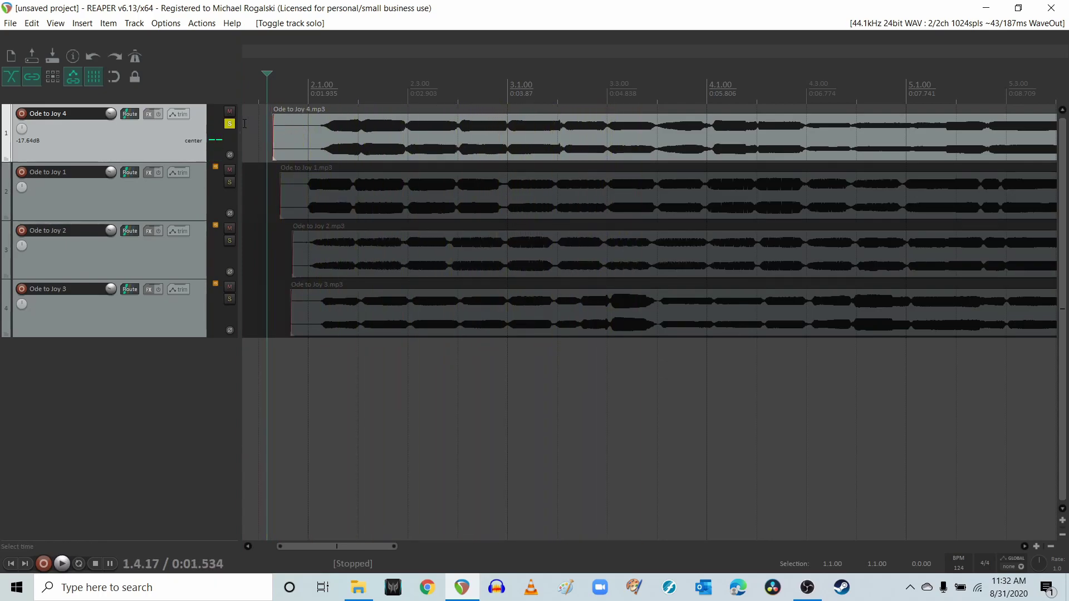
left_click(229, 123)
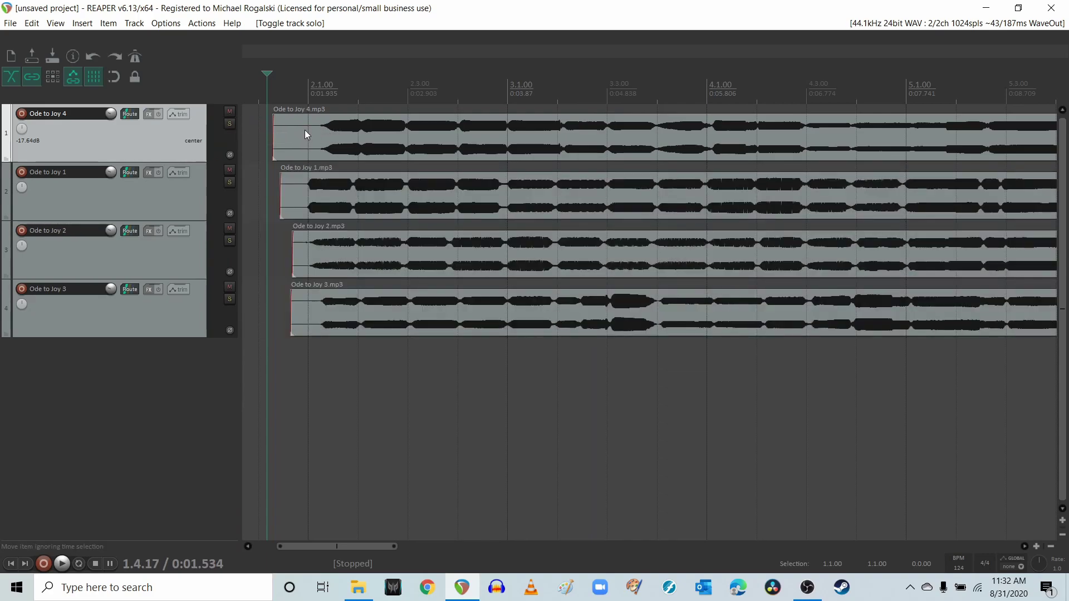
Step: Add stretch markers to Ode to Joy 4 at about 2.2.06 and 2.1.34, and pull the first-note marker back to 2.1.00
left_click(362, 130)
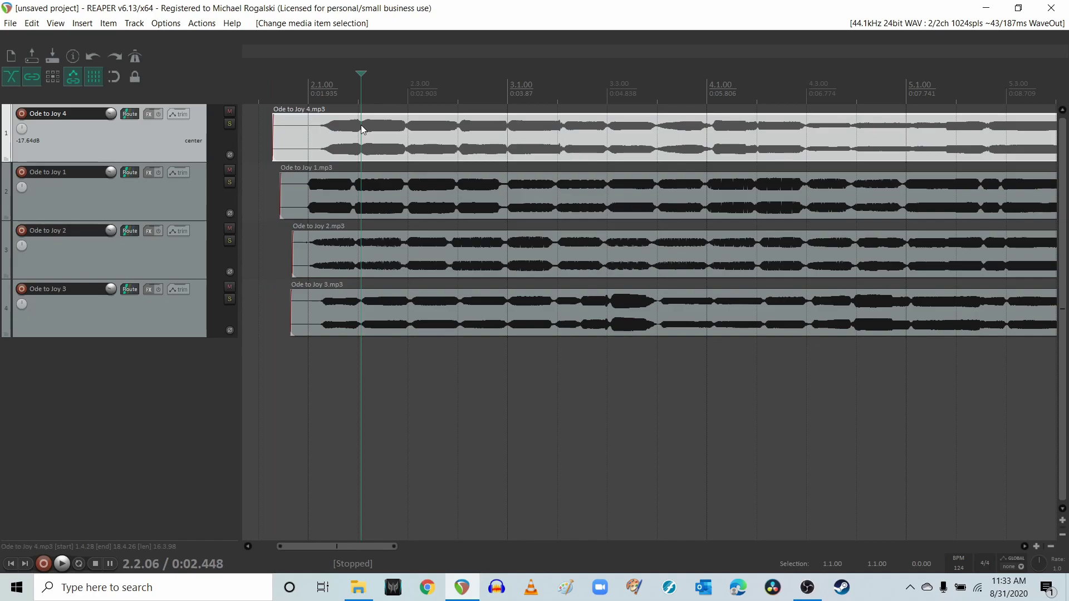
key("w")
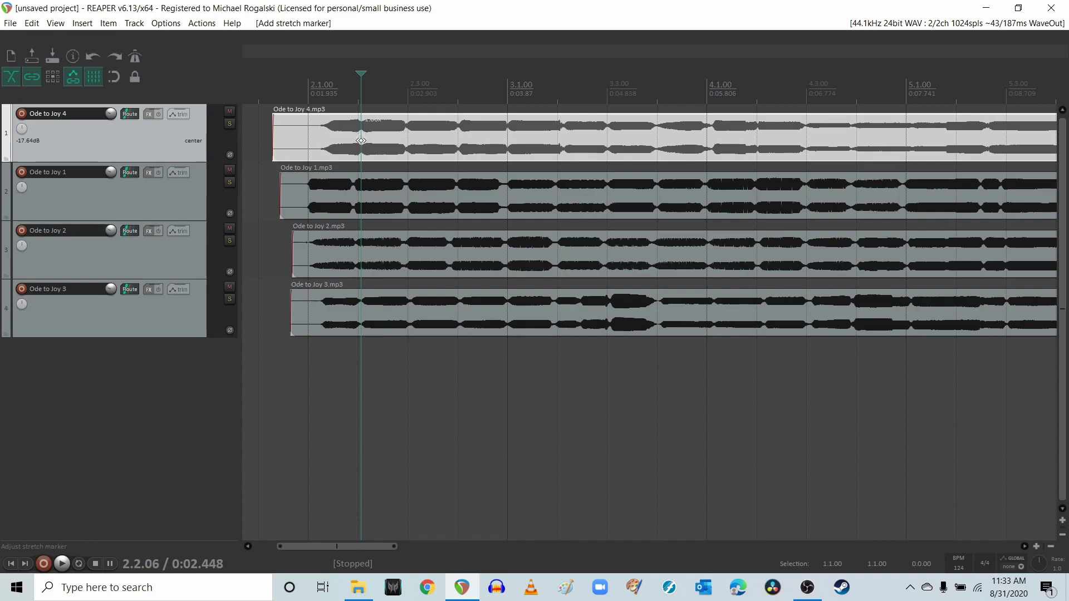
left_click(326, 126)
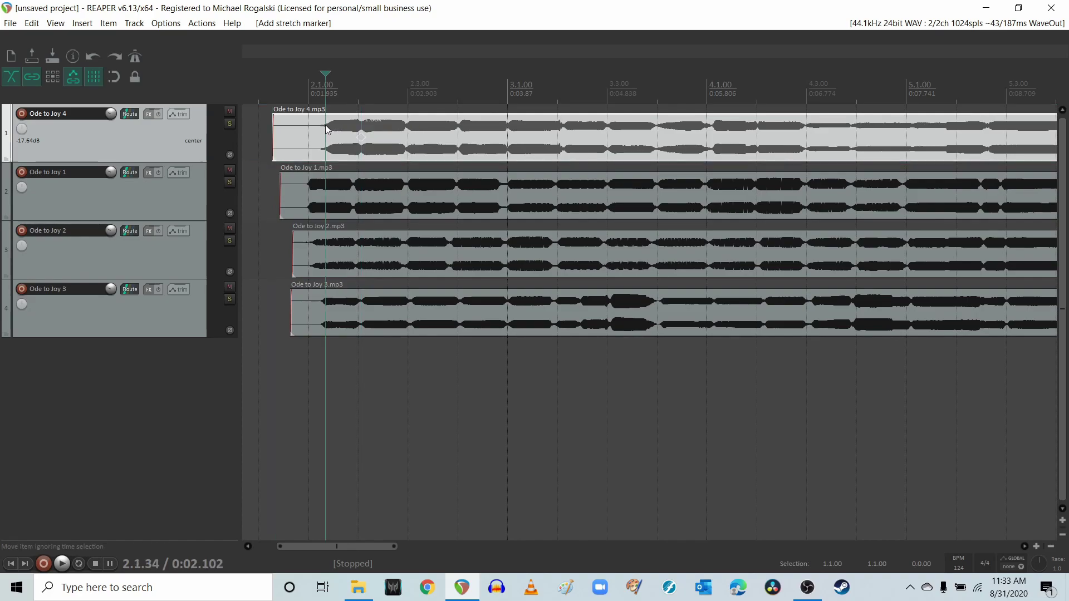
key("shift+w")
mouse_move(327, 136)
left_click_drag(328, 136, 310, 132)
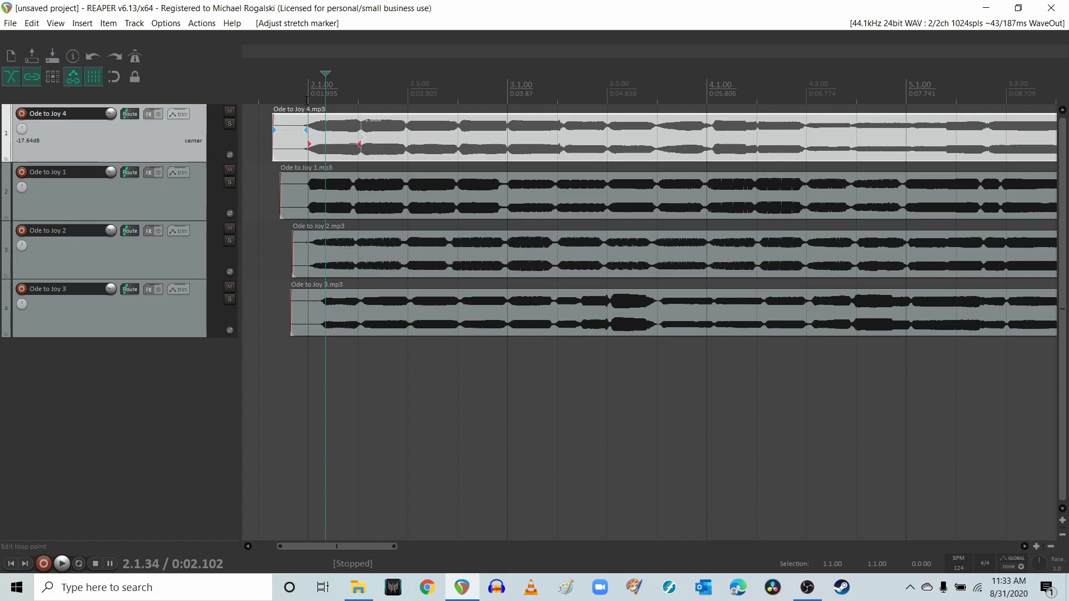
Step: Audition Ode to Joy 4 and Ode to Joy 1 soloed together from about 1.4.03, and clear both solos
left_click(260, 87)
key("space")
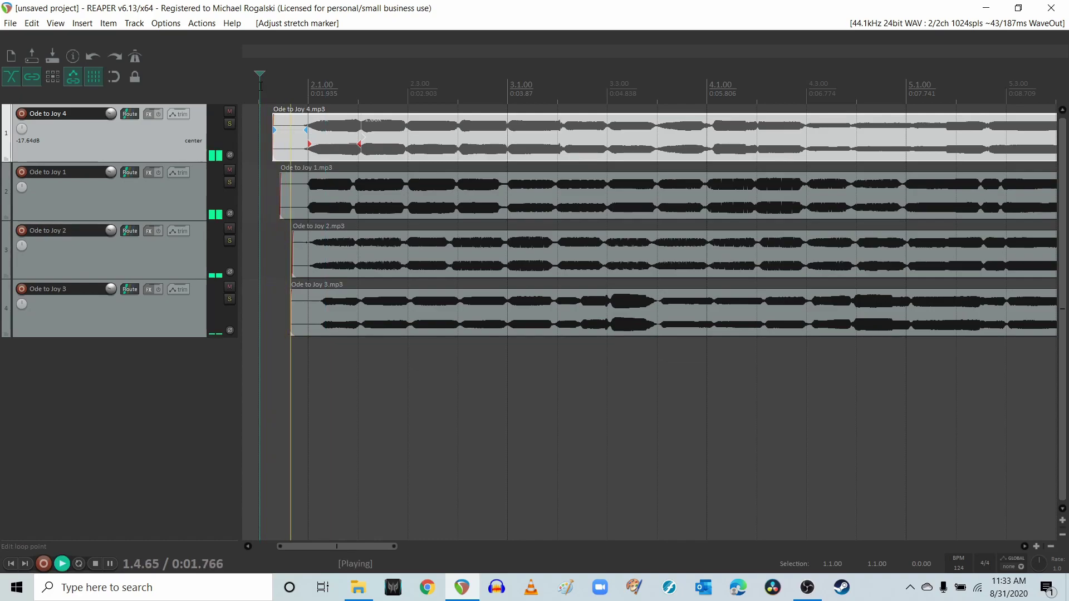
key("space")
left_click(230, 123)
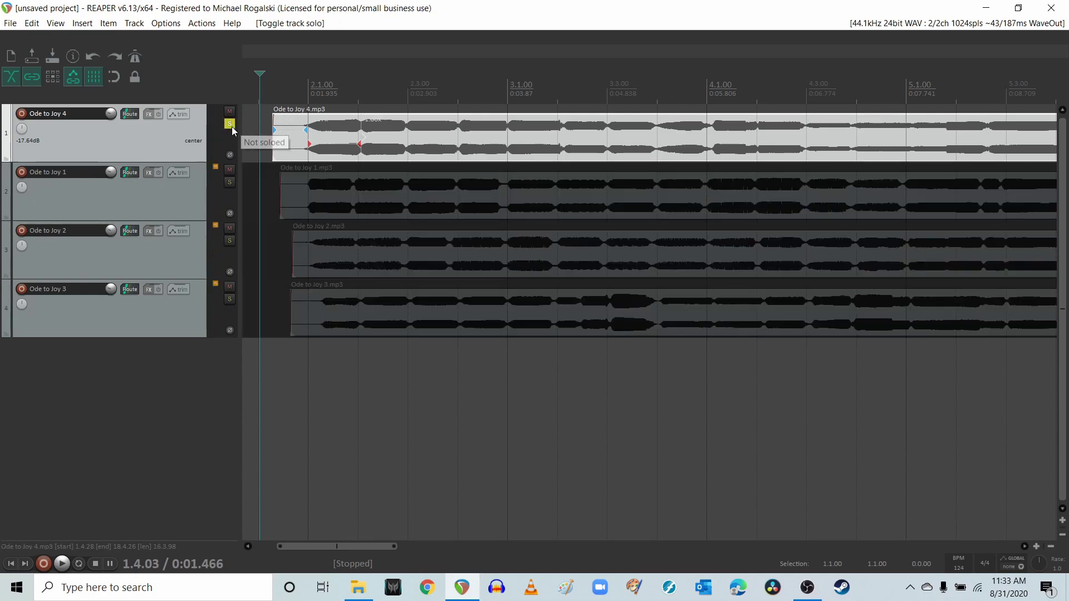
left_click(230, 183)
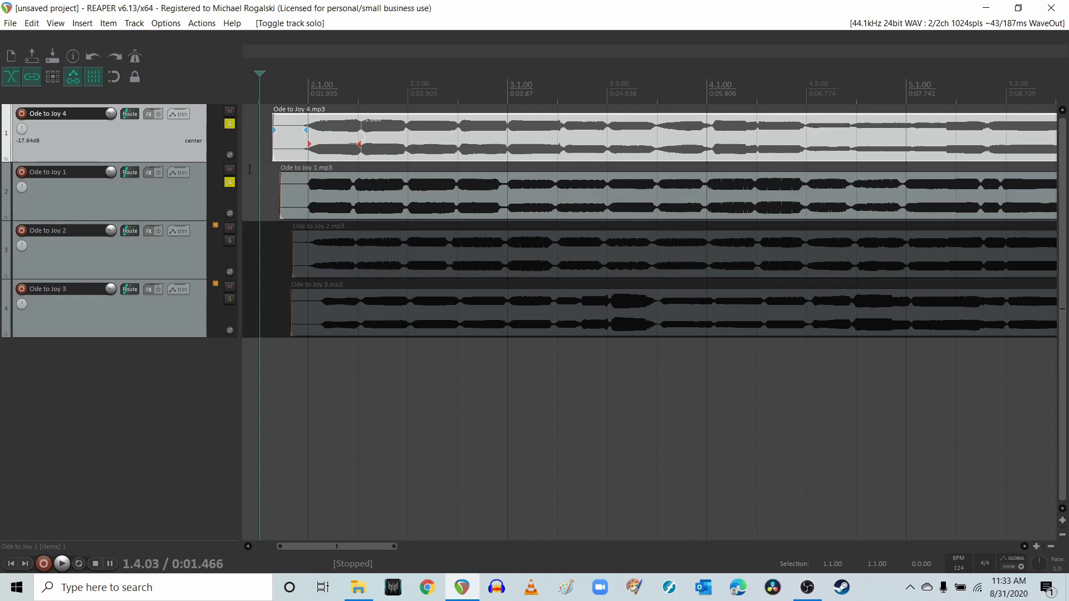
key("space")
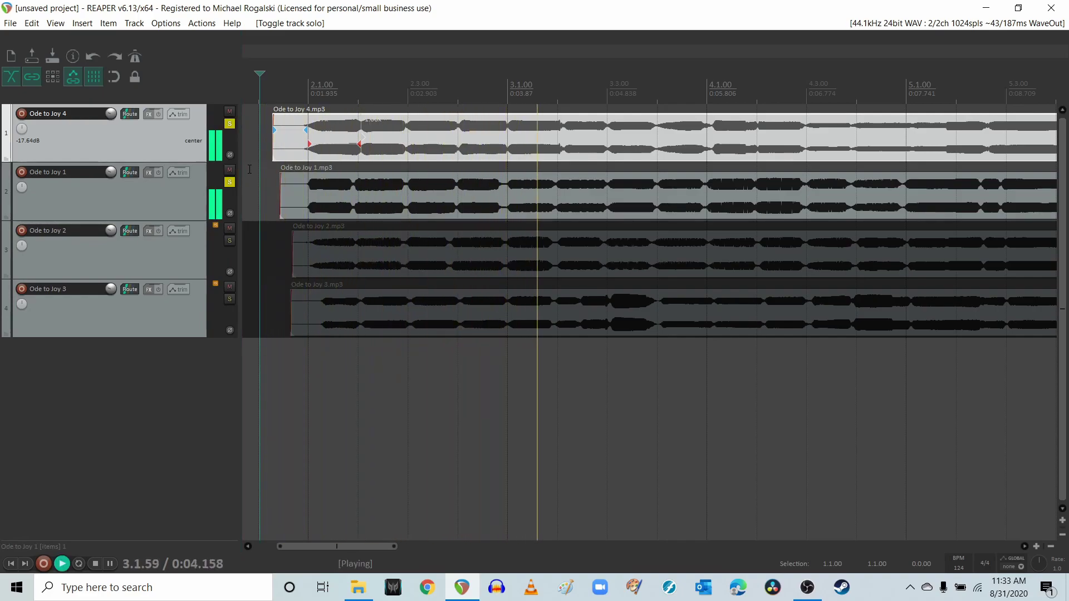
key("space")
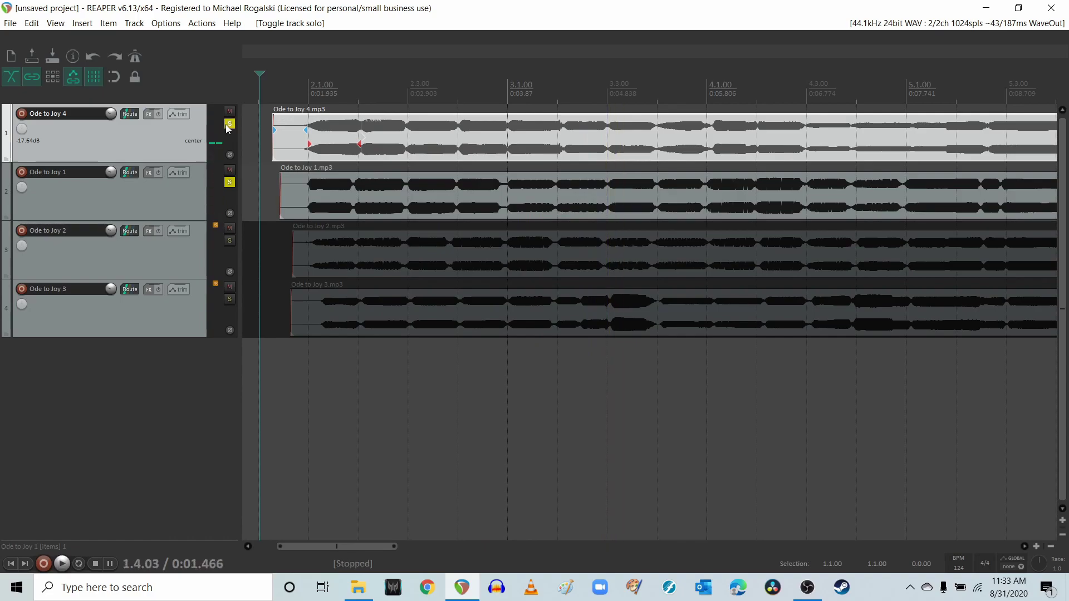
left_click(228, 124)
left_click(229, 182)
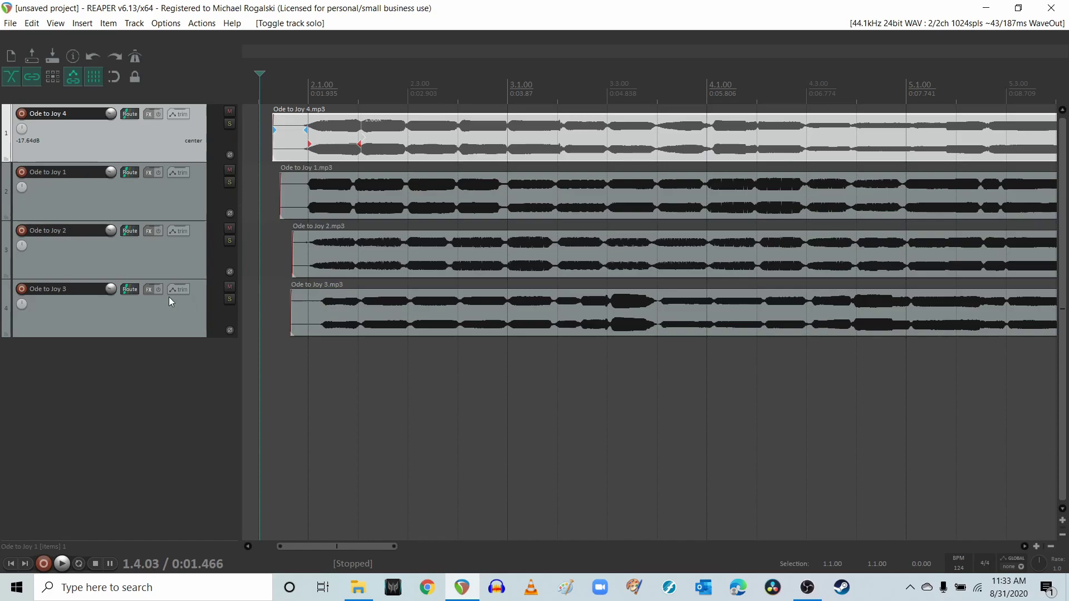
Step: Audition the opening of Ode to Joy 3 in solo and turn its solo off
left_click(233, 298)
key("space")
key("space")
left_click(230, 299)
Step: Add stretch markers to Ode to Joy 3 at about 2.2.07 and 2.1.30, and pull the first-note marker back to 2.1.00
left_click(359, 297)
left_click(362, 299)
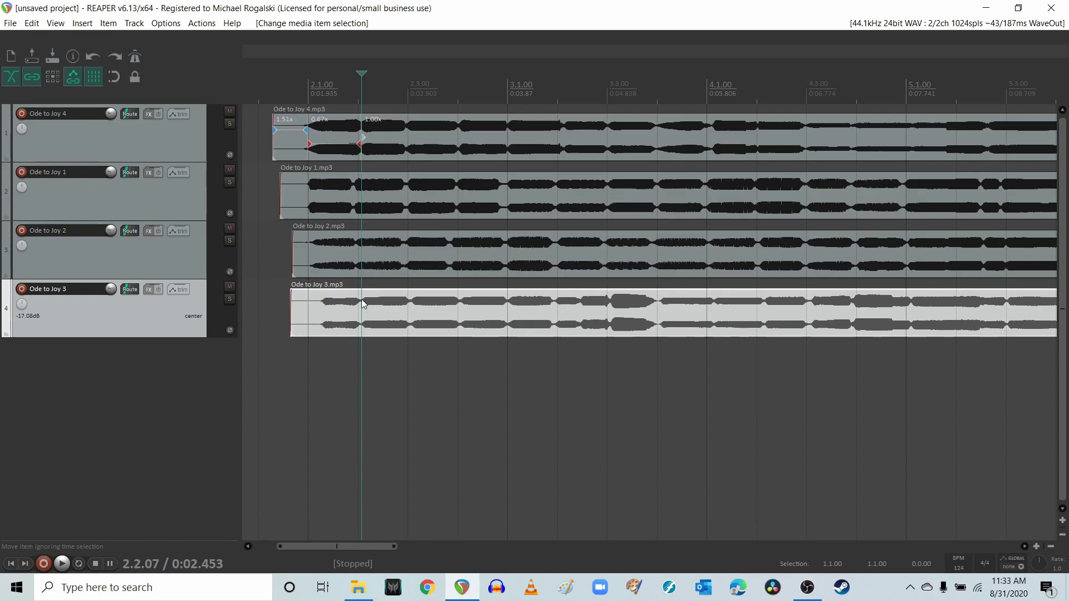
key("w")
left_click(323, 304)
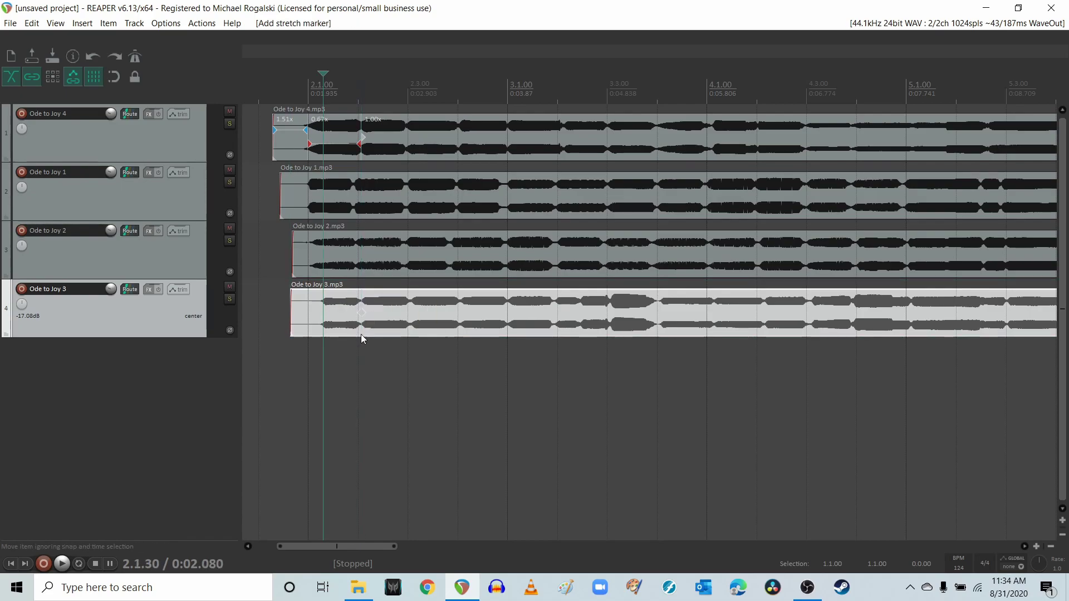
mouse_move(323, 313)
left_click_drag(323, 313, 307, 313)
Step: Audition all four parts together from 1.4.00 to check the opening notes
left_click(258, 95)
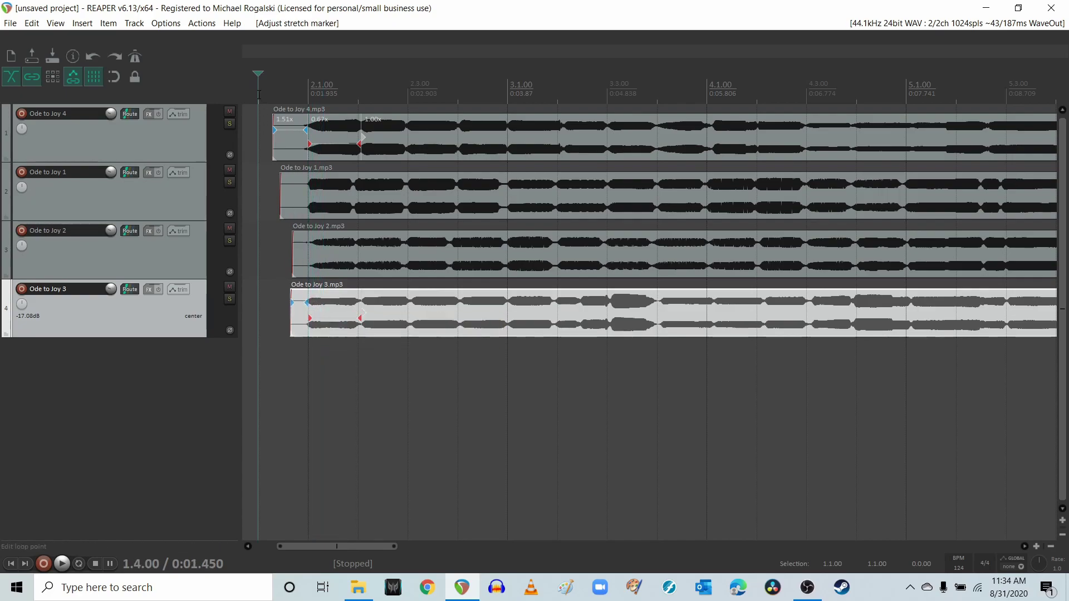
key("space")
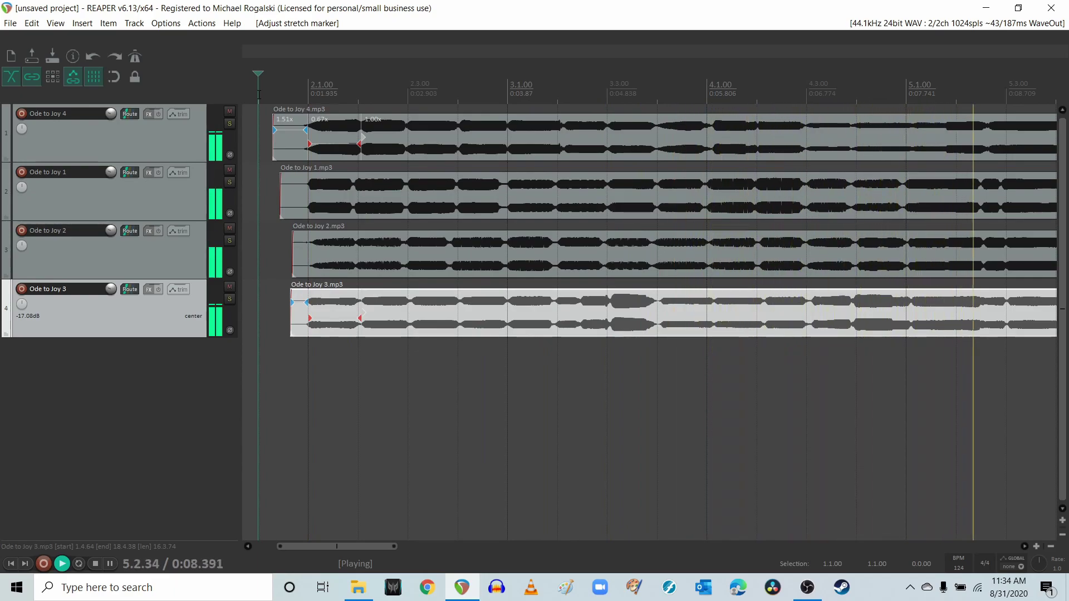
key("space")
Step: Audition all four parts from about 9.1.00 up to the entrance near 10.1.00
scroll(506, 252, "right", 3)
scroll(506, 252, "right", 8)
scroll(506, 252, "right", 10)
scroll(506, 252, "right", 5)
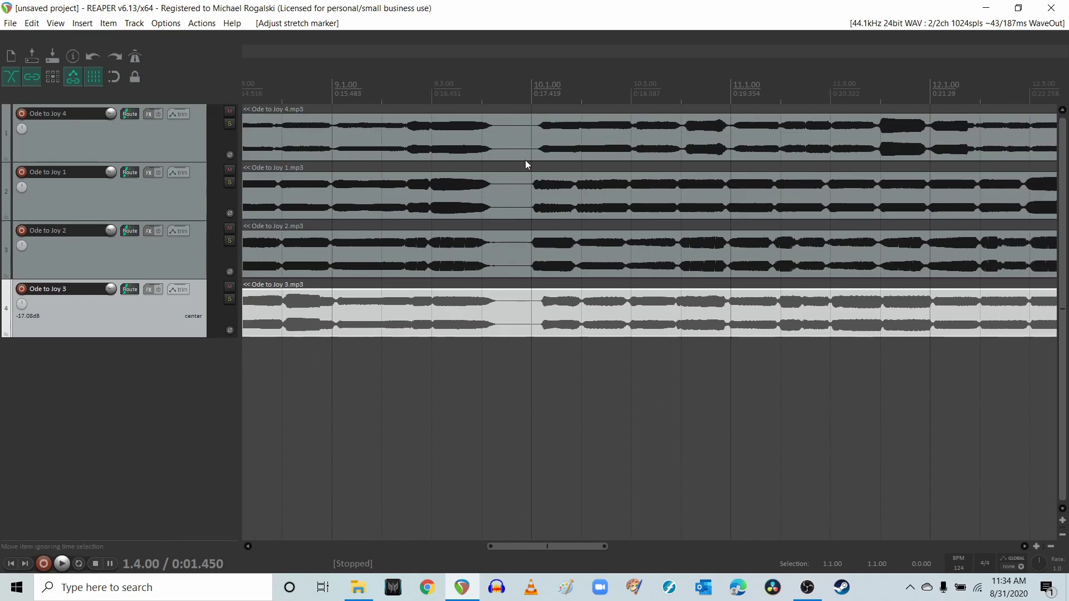
left_click(531, 83)
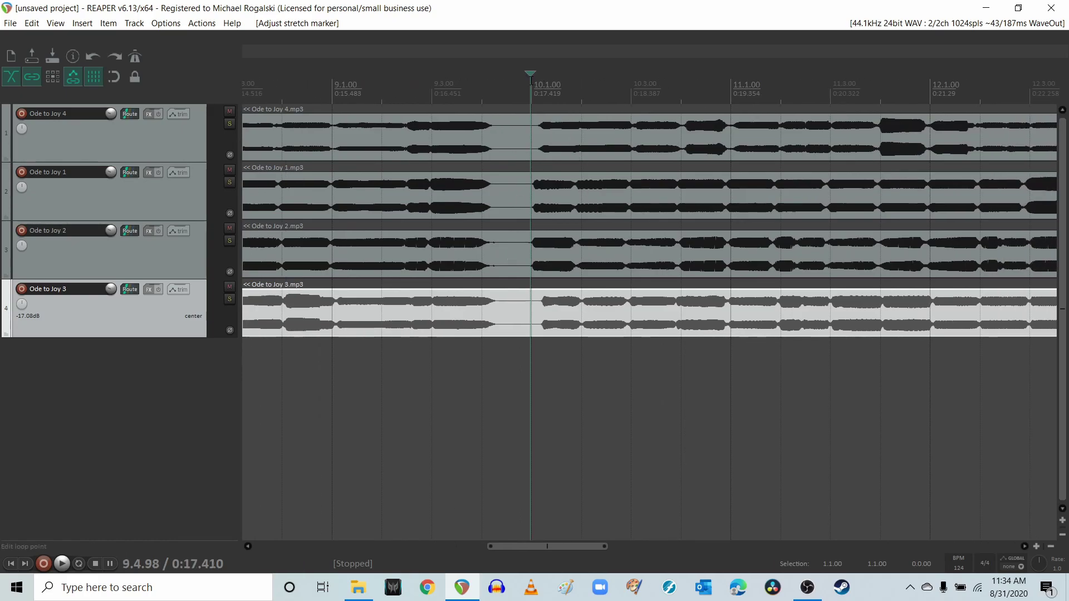
left_click(332, 100)
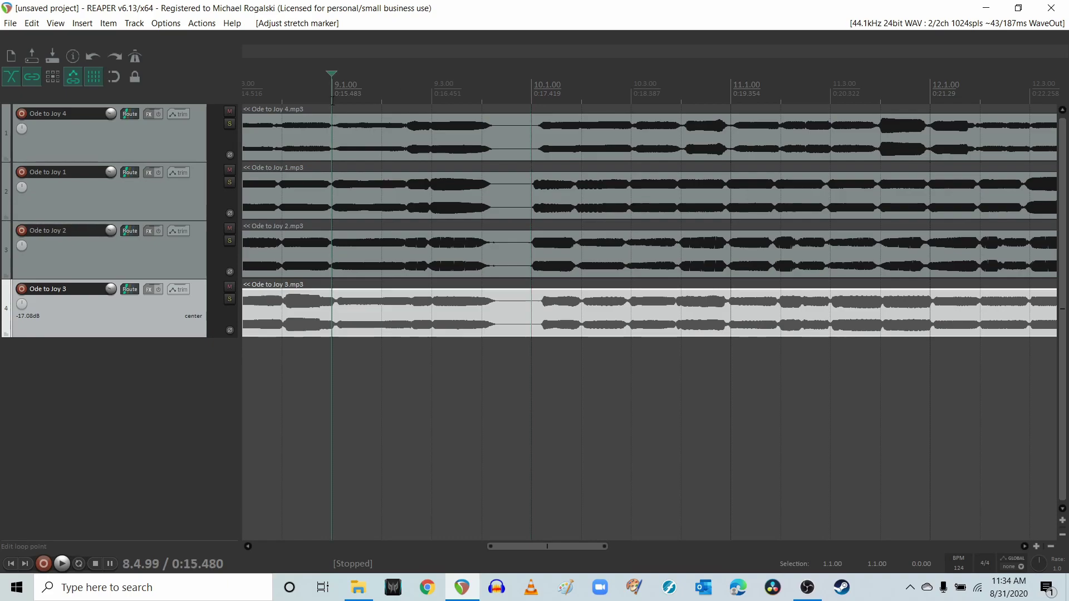
key("space")
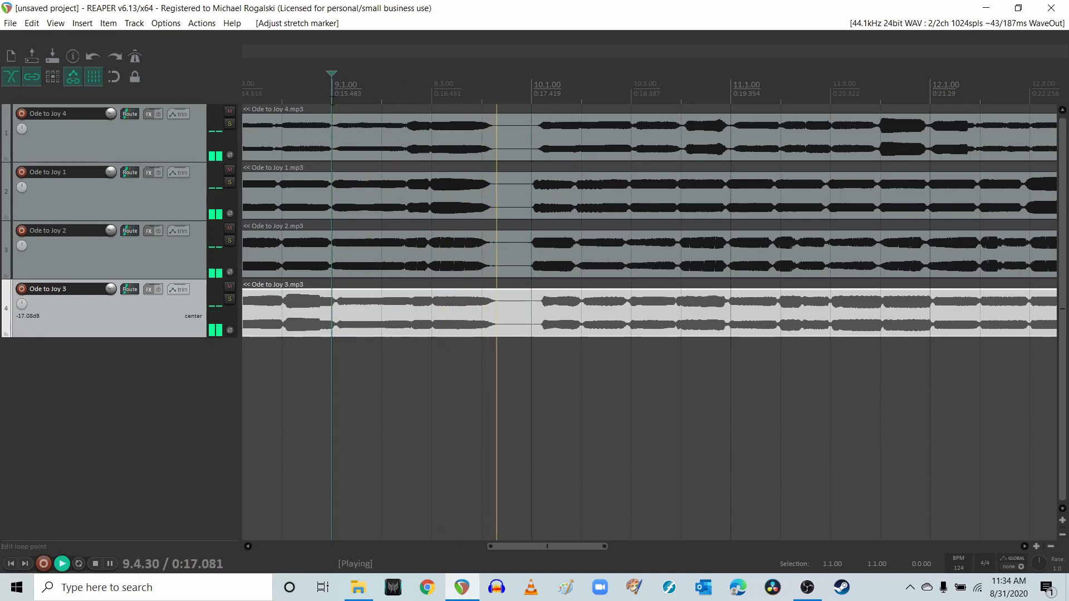
key("space")
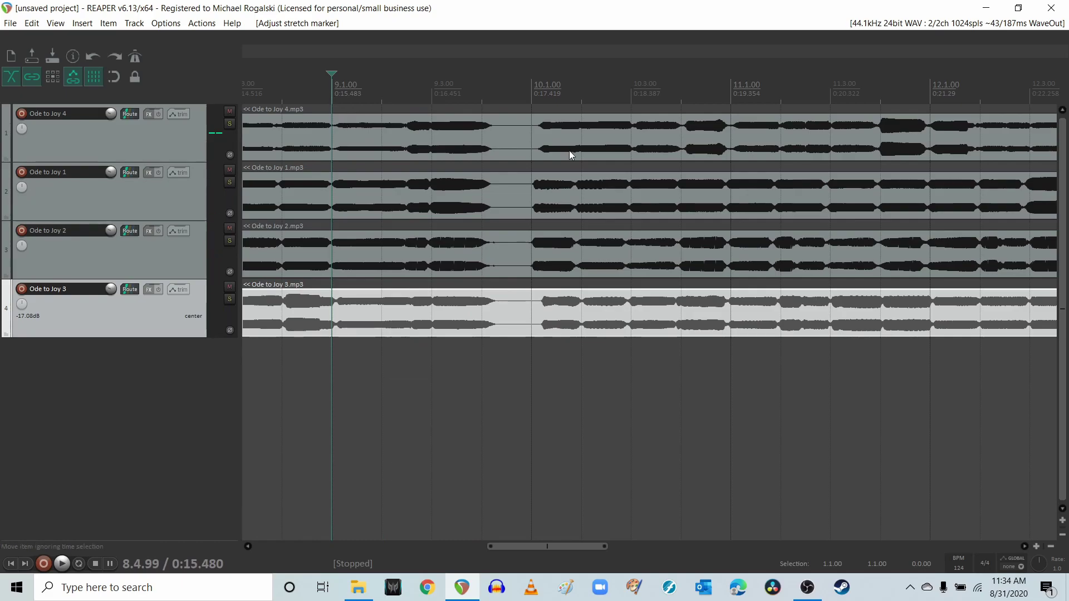
Step: Add stretch markers to Ode to Joy 4 at about 10.2.04, 10.1.12 and 9.4.11, and pull the middle one back to about 10.1.00
left_click(539, 126)
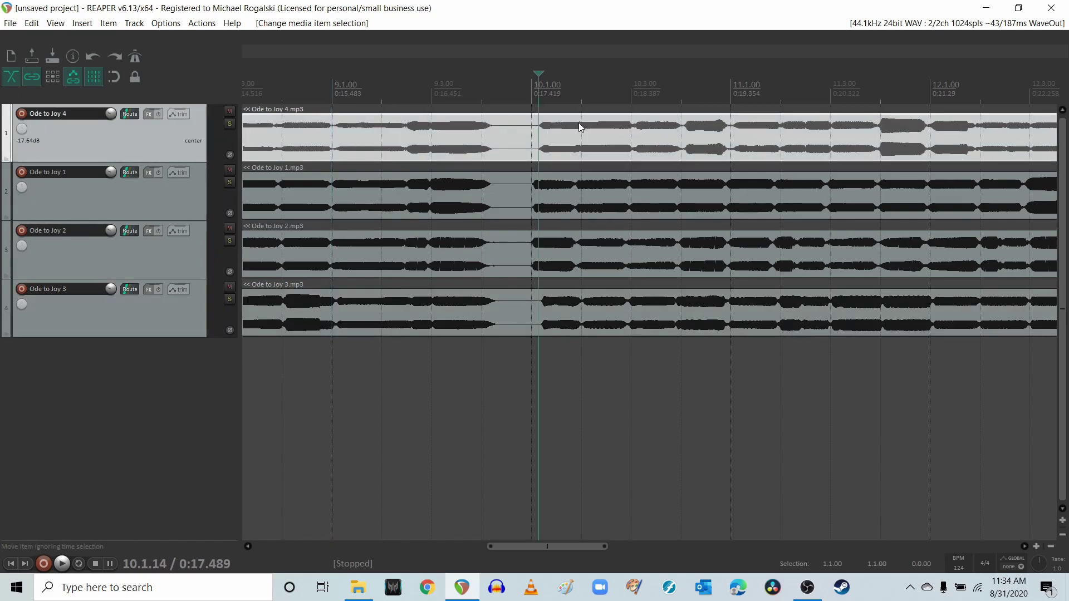
left_click(590, 134)
key("shift+w")
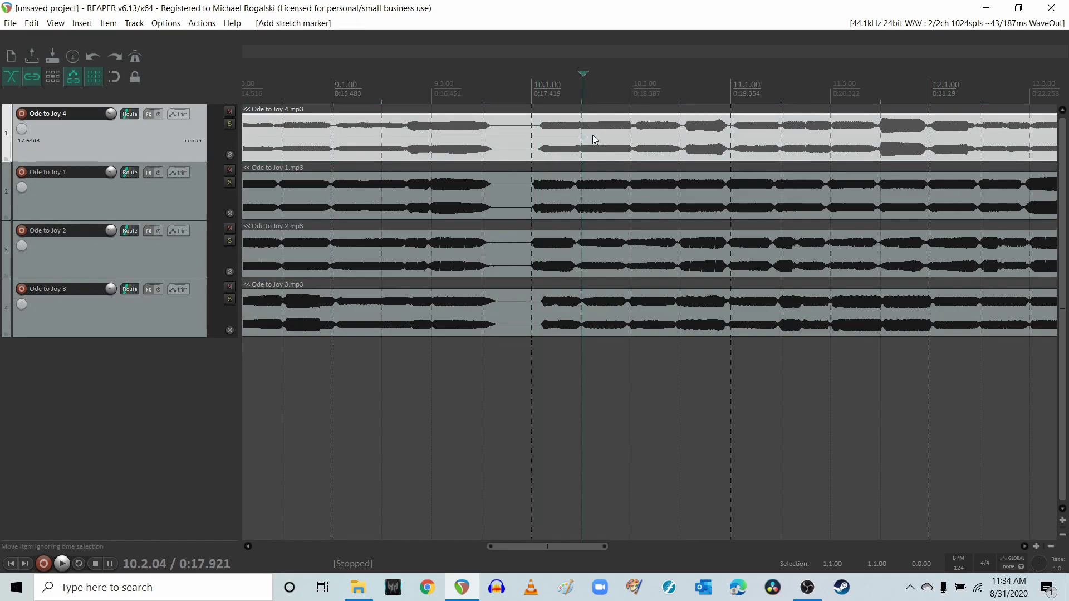
left_click(538, 136)
key("shift+w")
left_click_drag(537, 139, 533, 140)
key("ctrl+z")
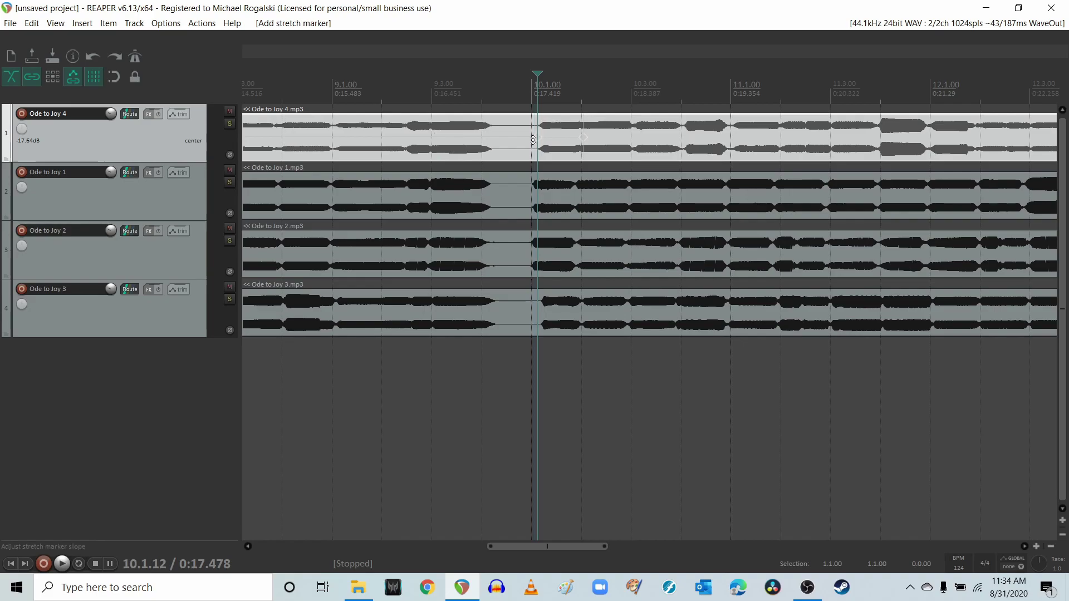
left_click(488, 129)
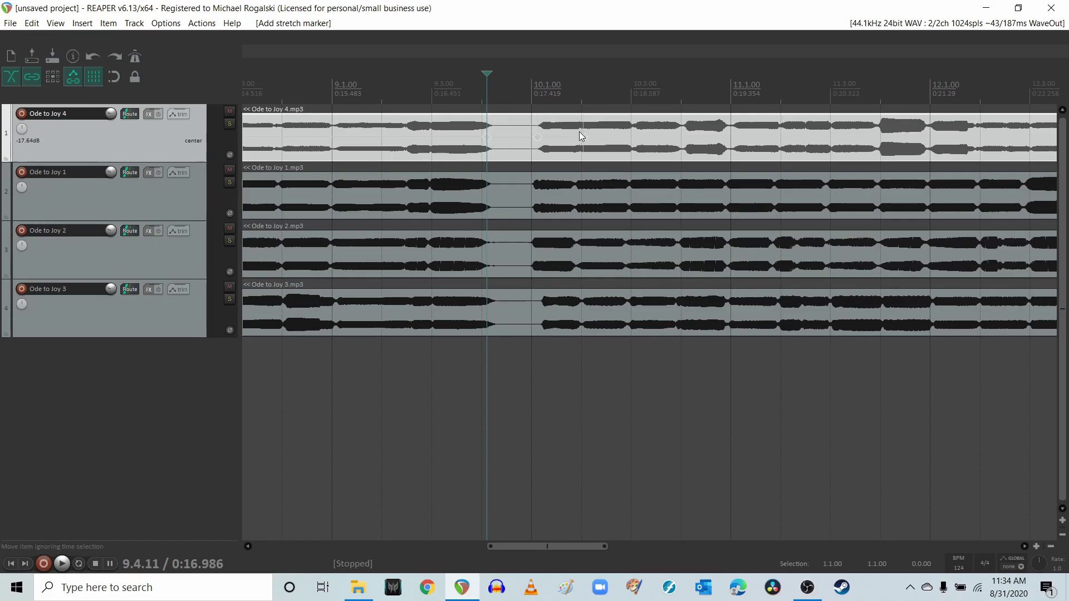
mouse_move(536, 136)
left_click_drag(536, 136, 527, 136)
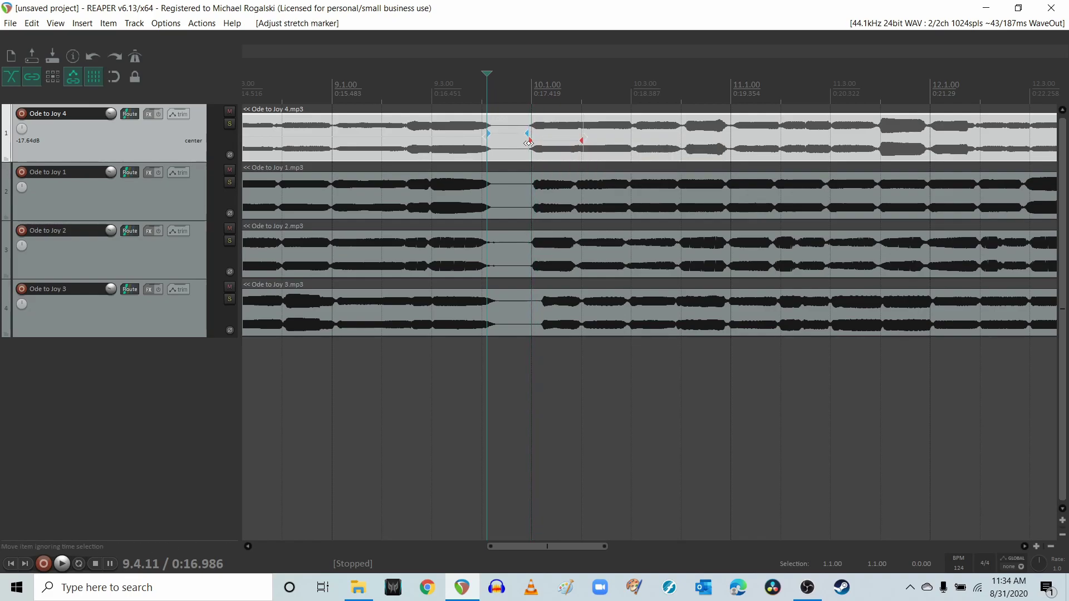
Step: Add stretch markers to Ode to Joy 3 at about 9.4.18, 10.1.97 and 10.1.21, and pull the middle one back to 10.1.00
left_click(490, 305)
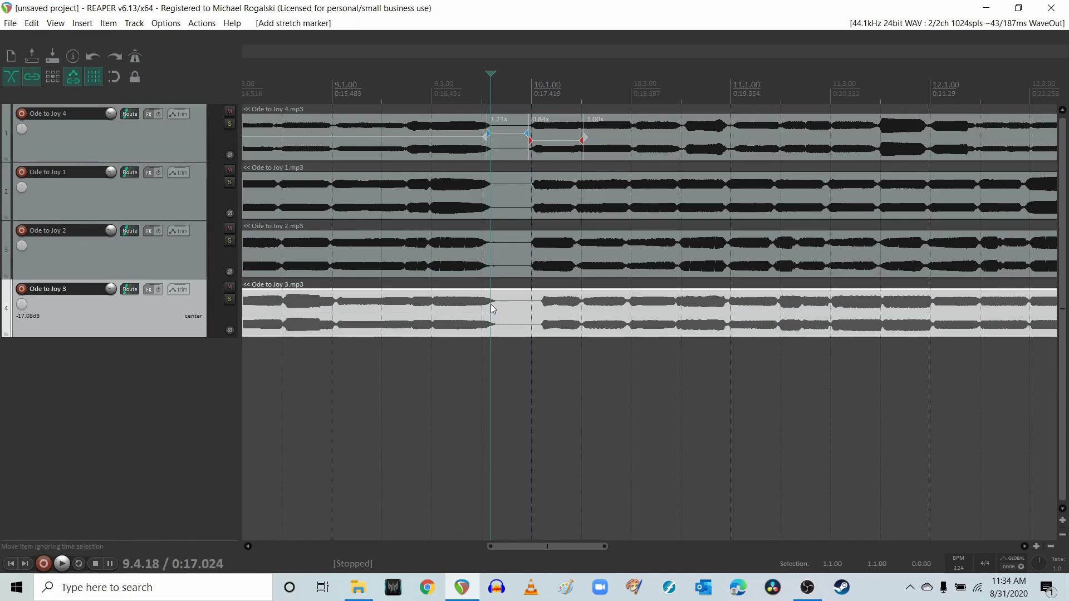
left_click(581, 303)
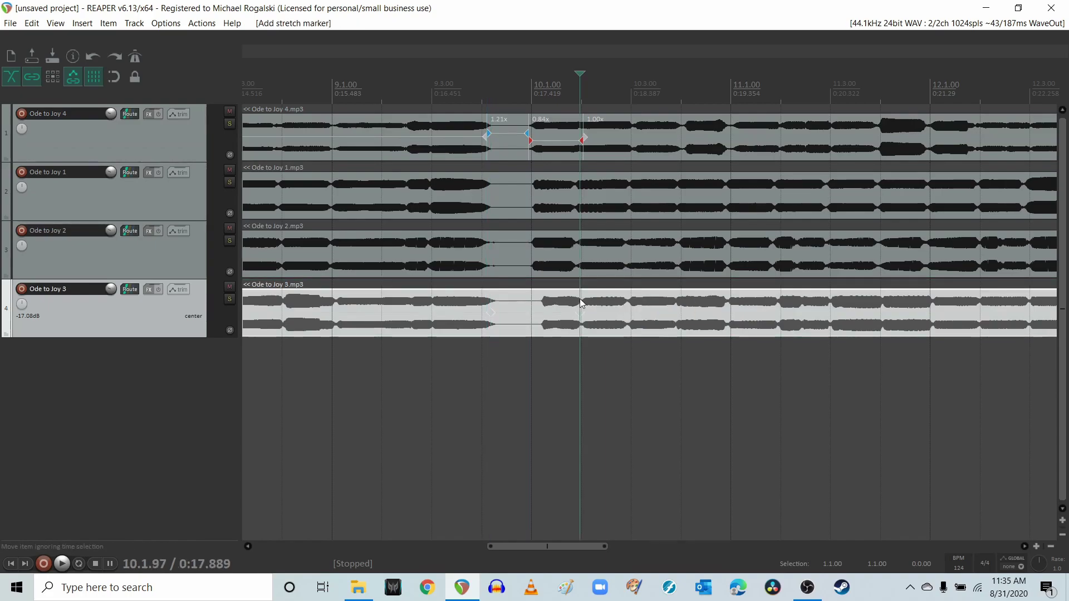
left_click(544, 307)
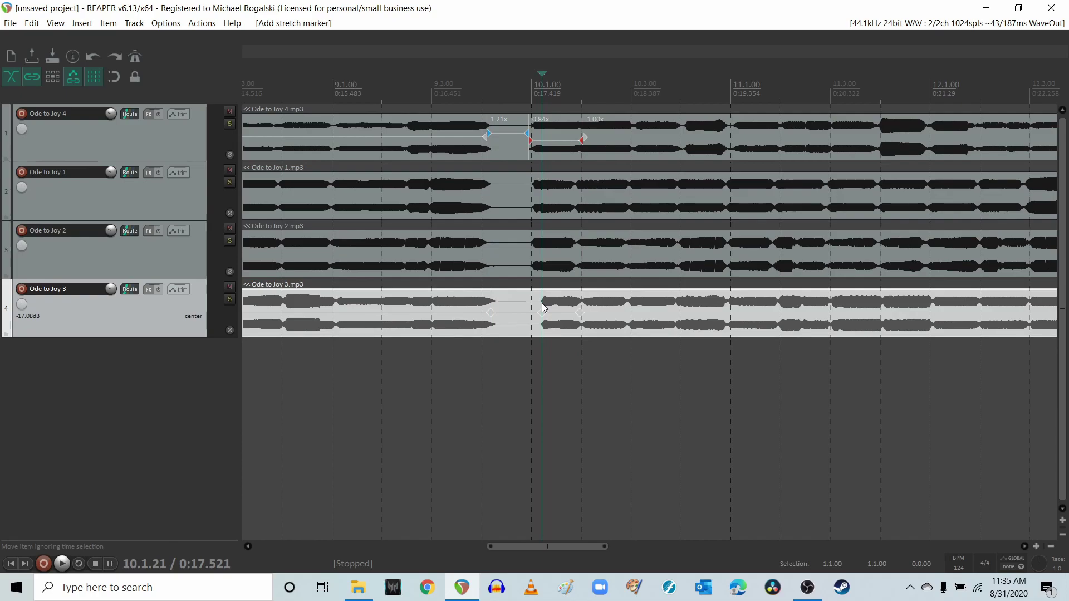
left_click_drag(544, 309, 531, 309)
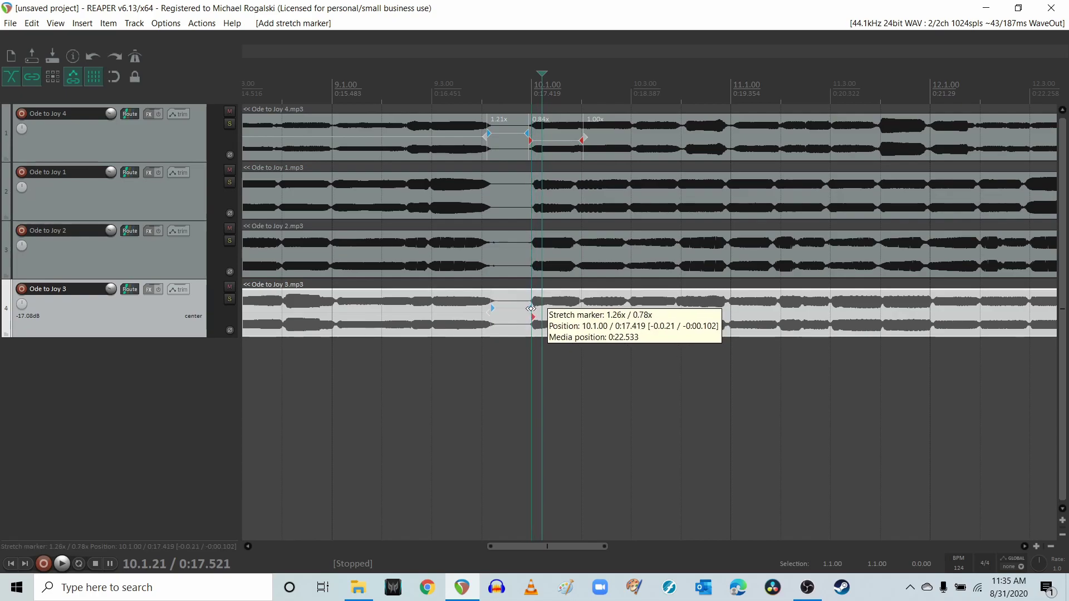
Step: Audition all four parts from about 9.1.75 through the re-entrance at 10.1.00
left_click(370, 95)
key("space")
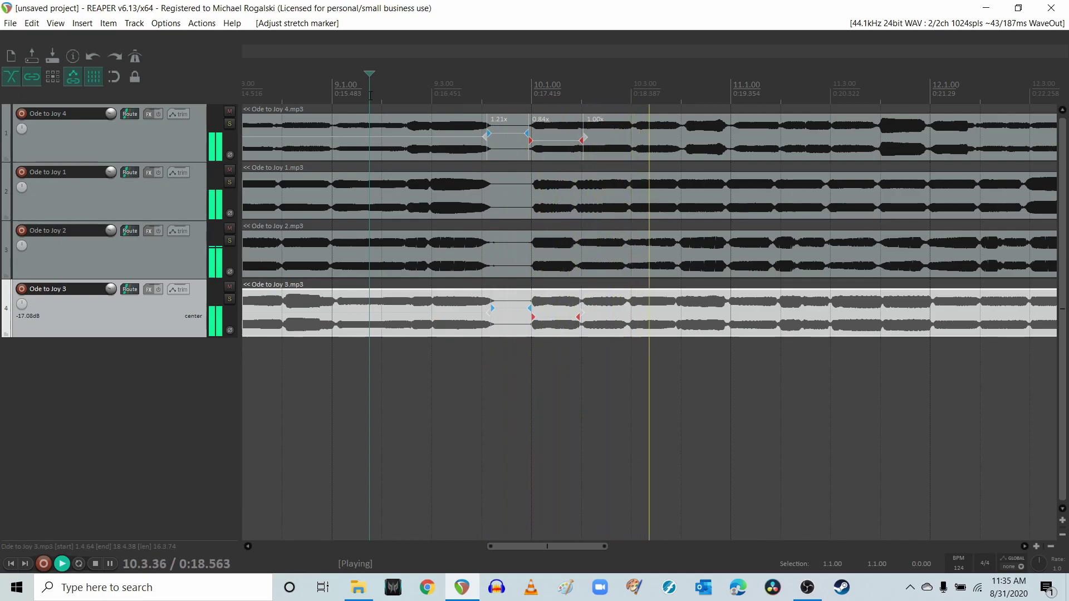
key("space")
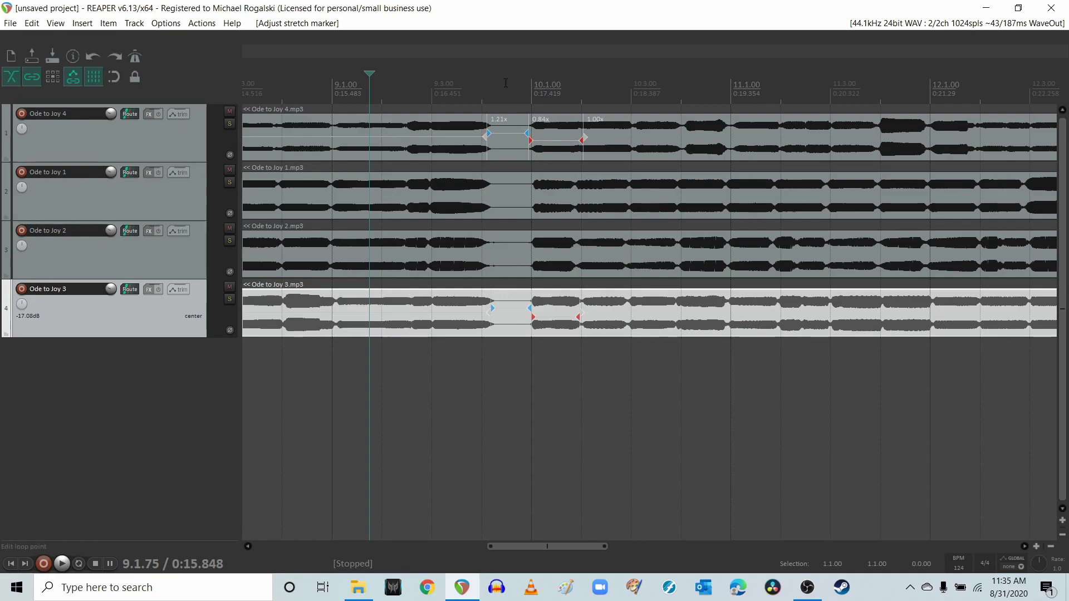
Step: Split all four Ode to Joy items at about 18.1.49, just past the final note, and delete the tails
scroll(540, 112, "left", 3)
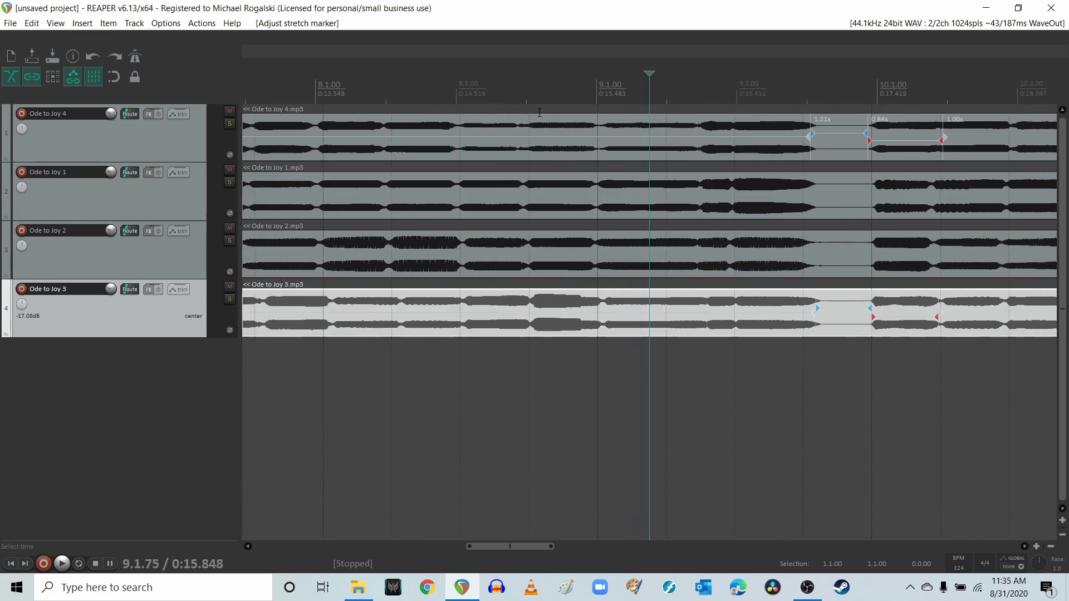
scroll(539, 113, "down", 4)
right_click(539, 113)
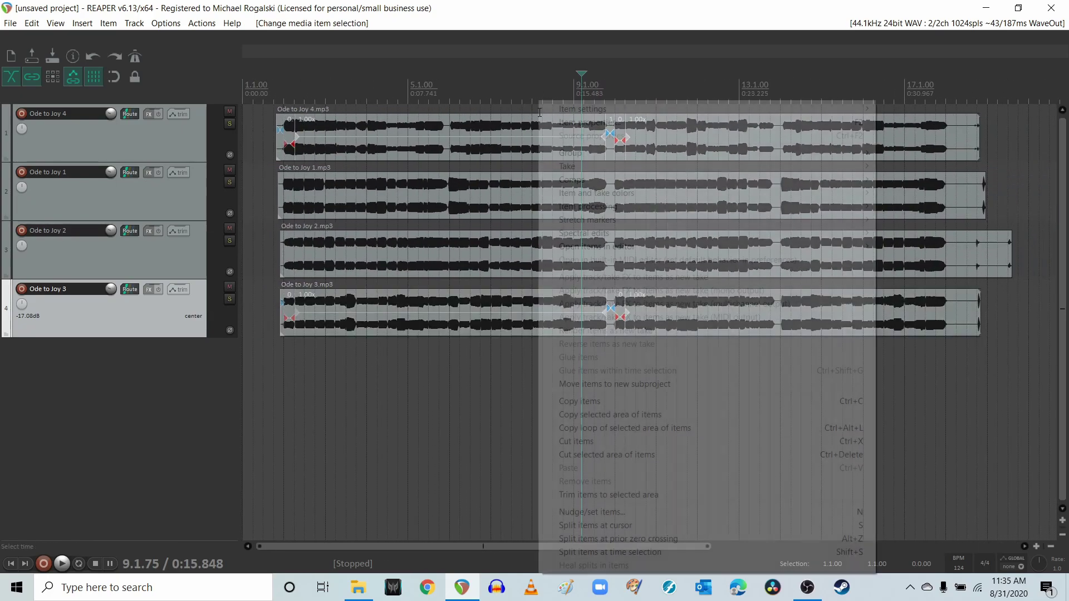
left_click(471, 184)
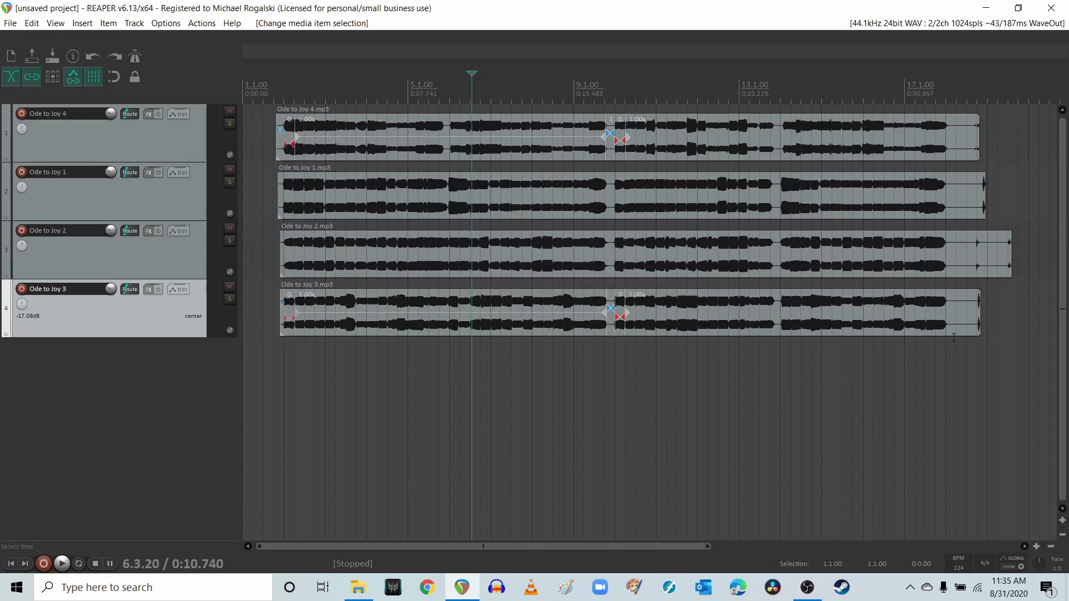
left_click(954, 124)
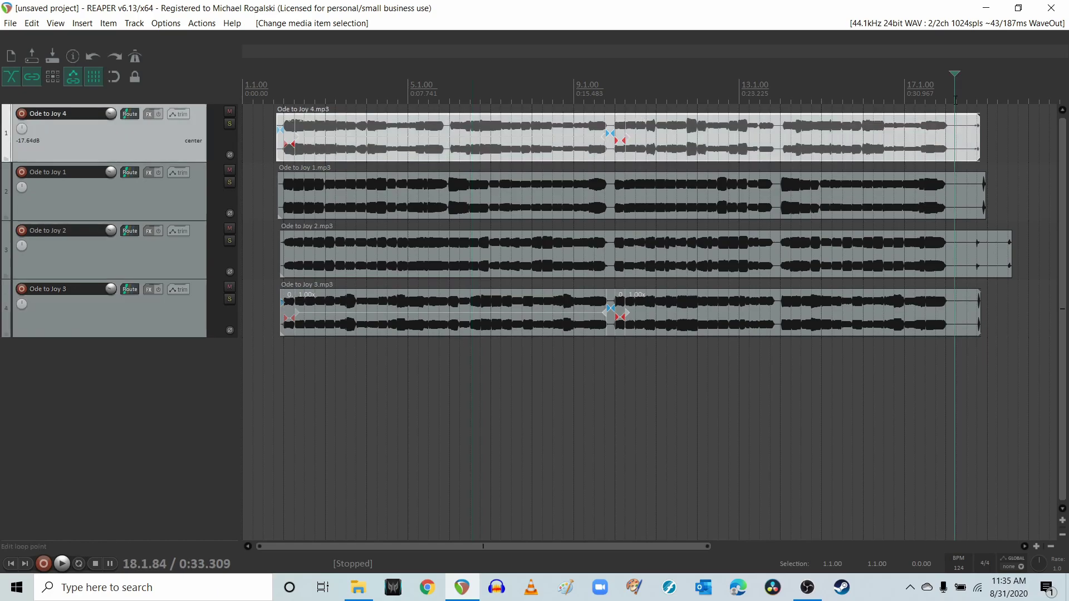
left_click(949, 149)
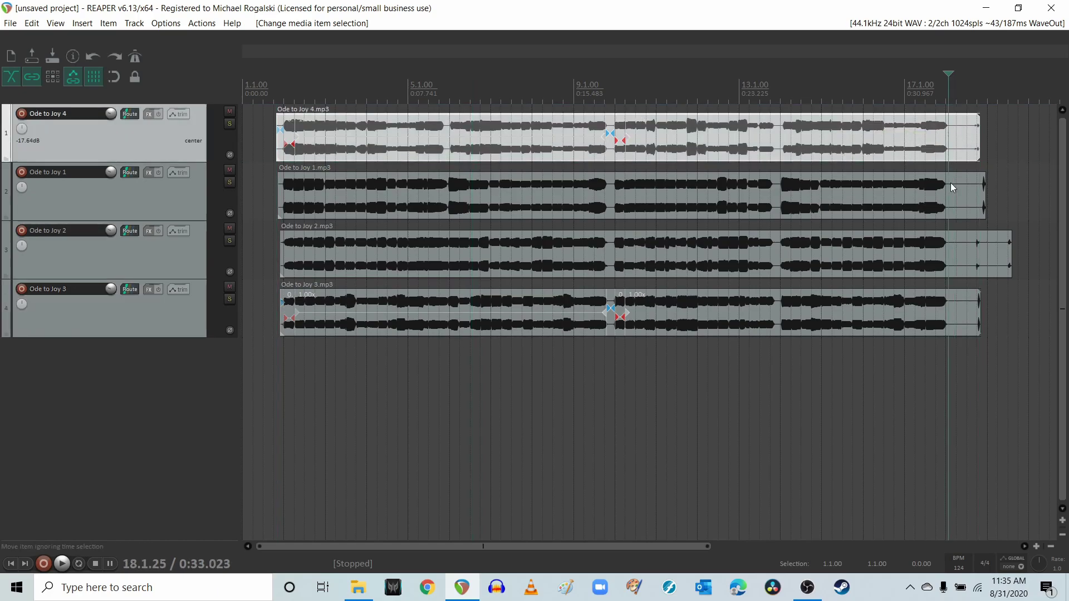
left_click(952, 144)
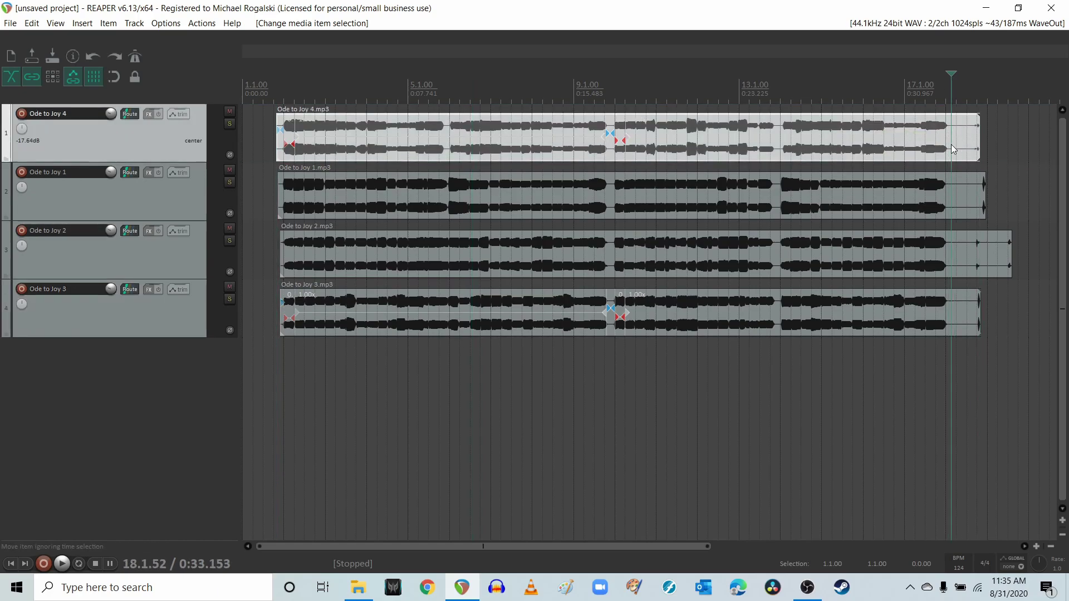
left_click(954, 197, "ctrl")
left_click(957, 254, "ctrl")
left_click(954, 306, "ctrl")
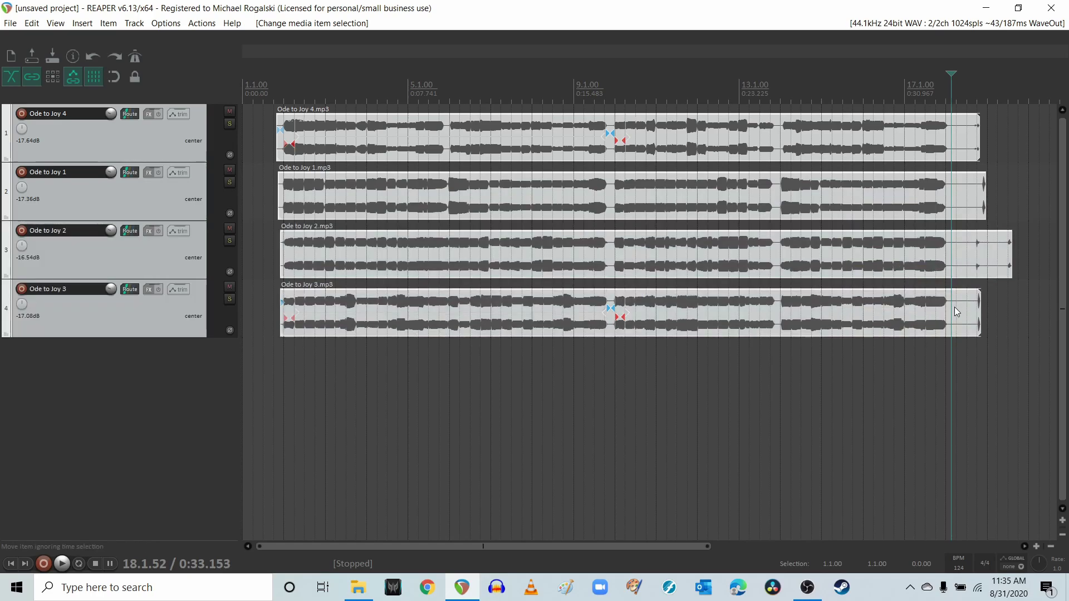
left_click(947, 97)
left_click(952, 97)
key("s")
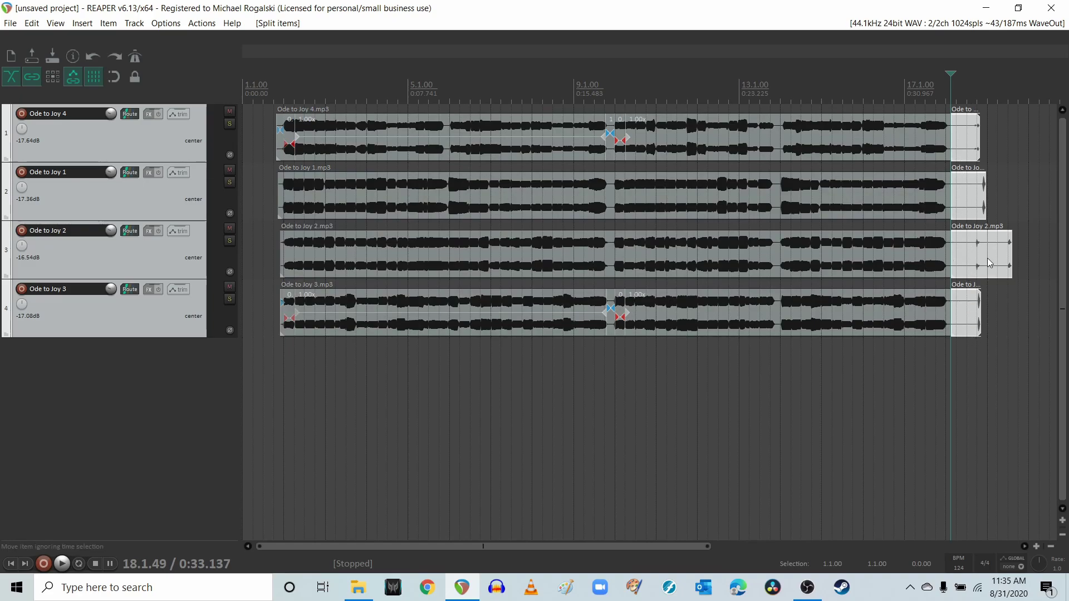
key("Delete")
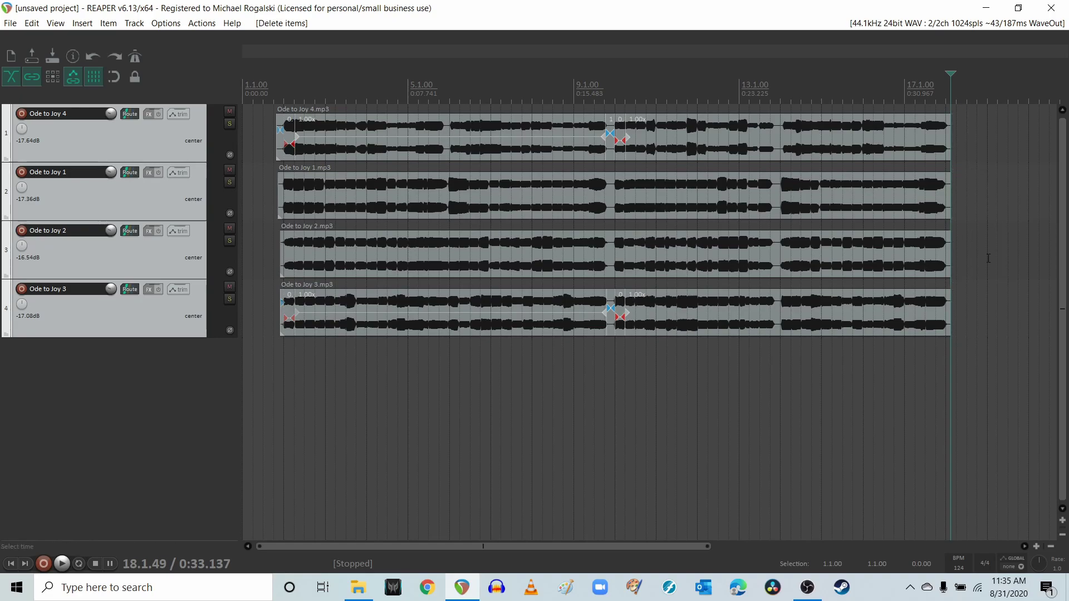
left_click(989, 258)
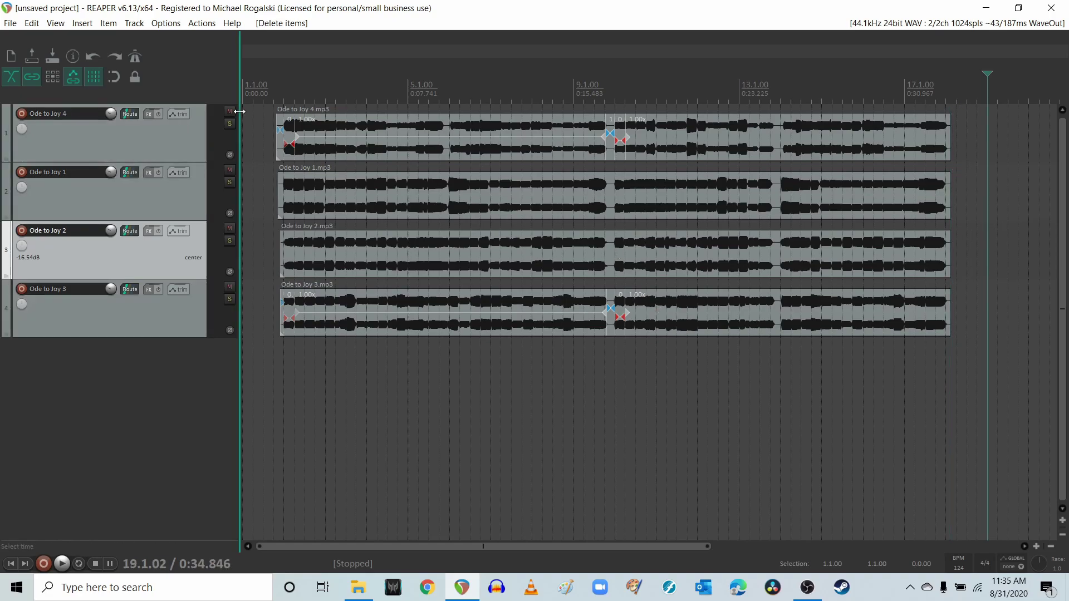
Step: Add the ReaTune effect to the Ode to Joy 4 track and enable its automatic pitch correction
left_click(282, 165)
left_click(171, 137)
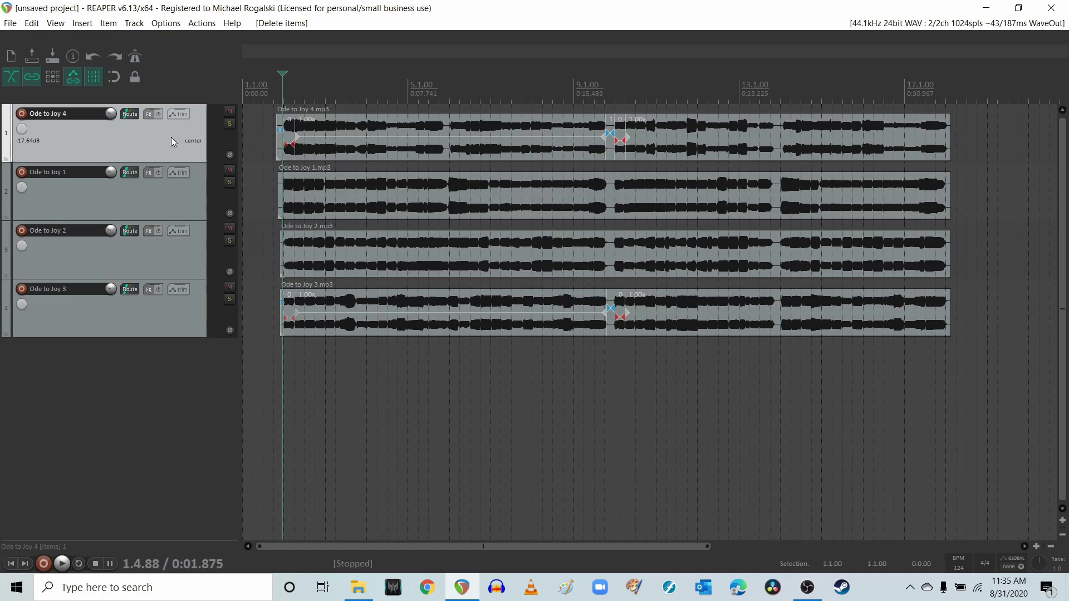
left_click(150, 115)
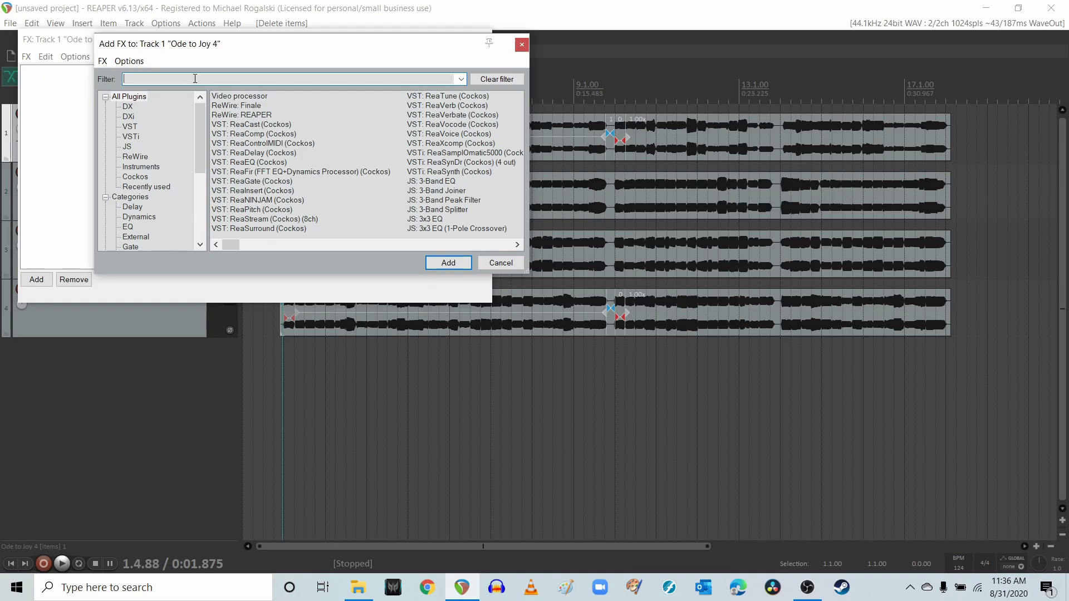
type("ne")
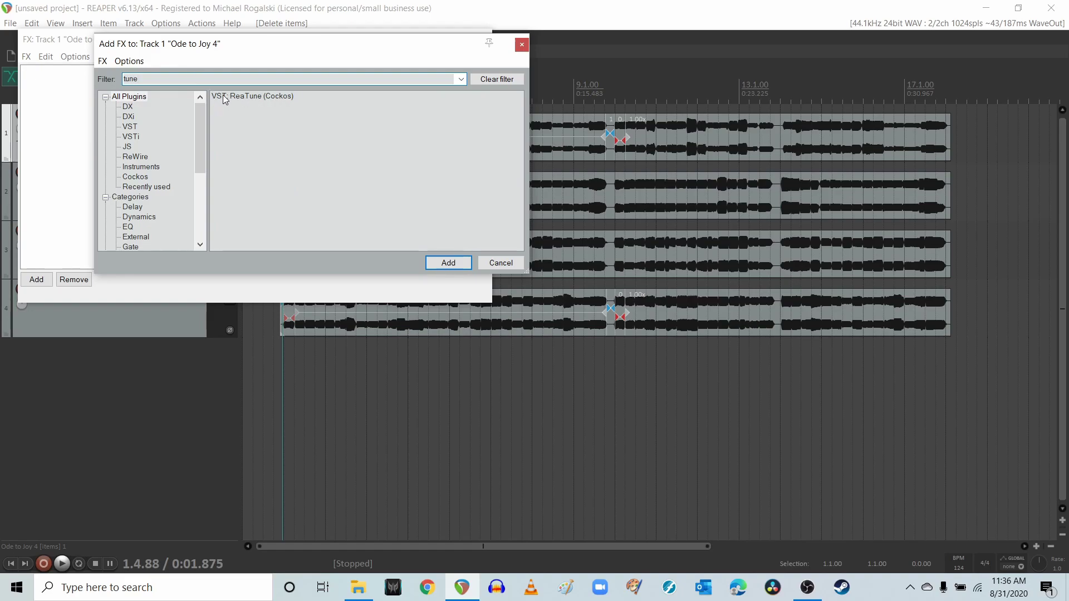
left_click(486, 82)
left_click(445, 97)
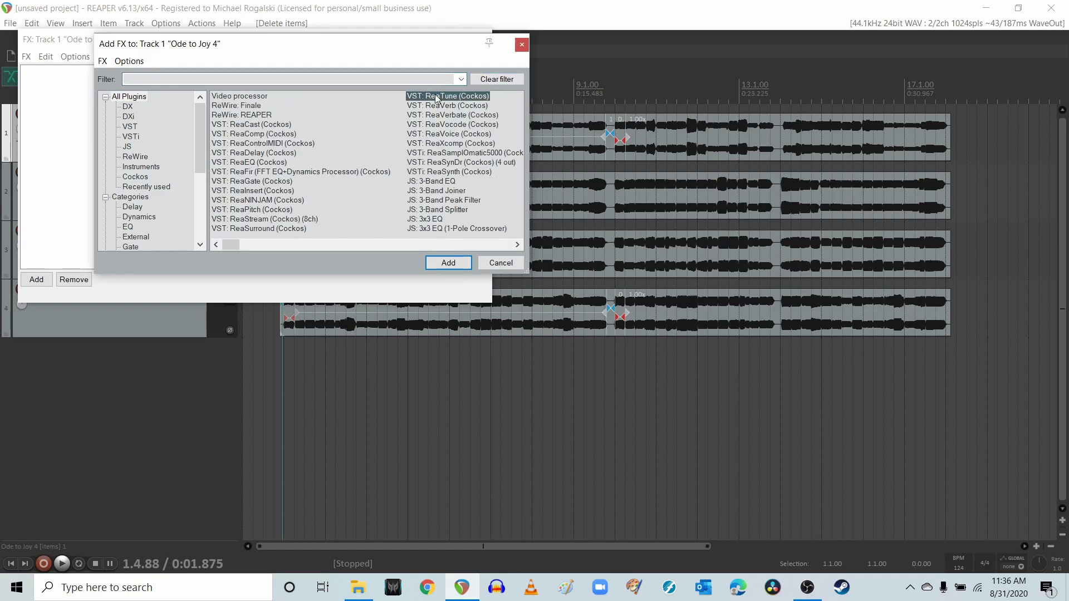
double_click(471, 98)
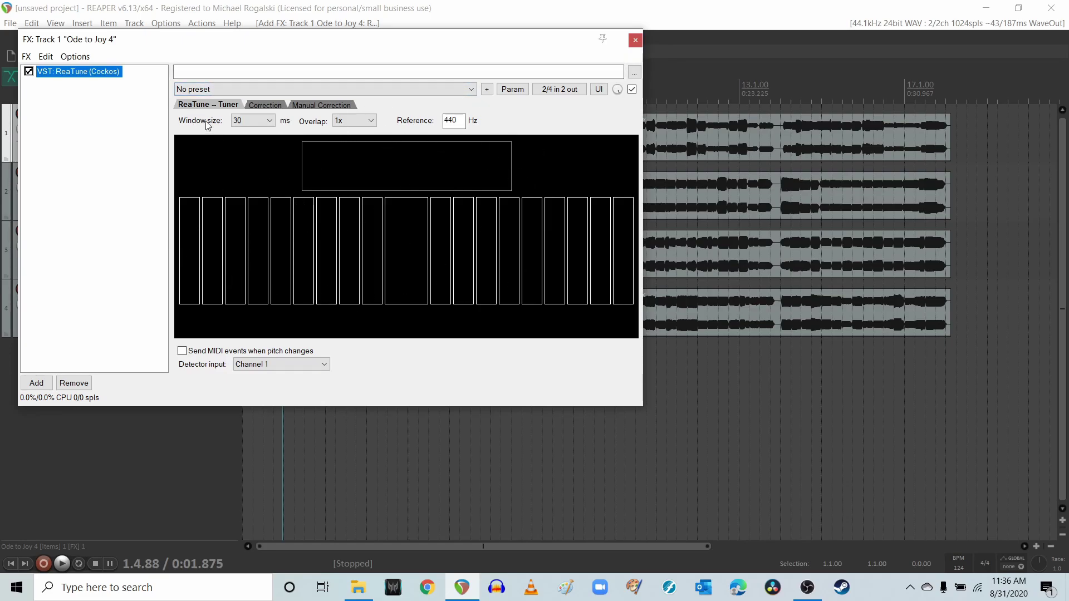
left_click(264, 107)
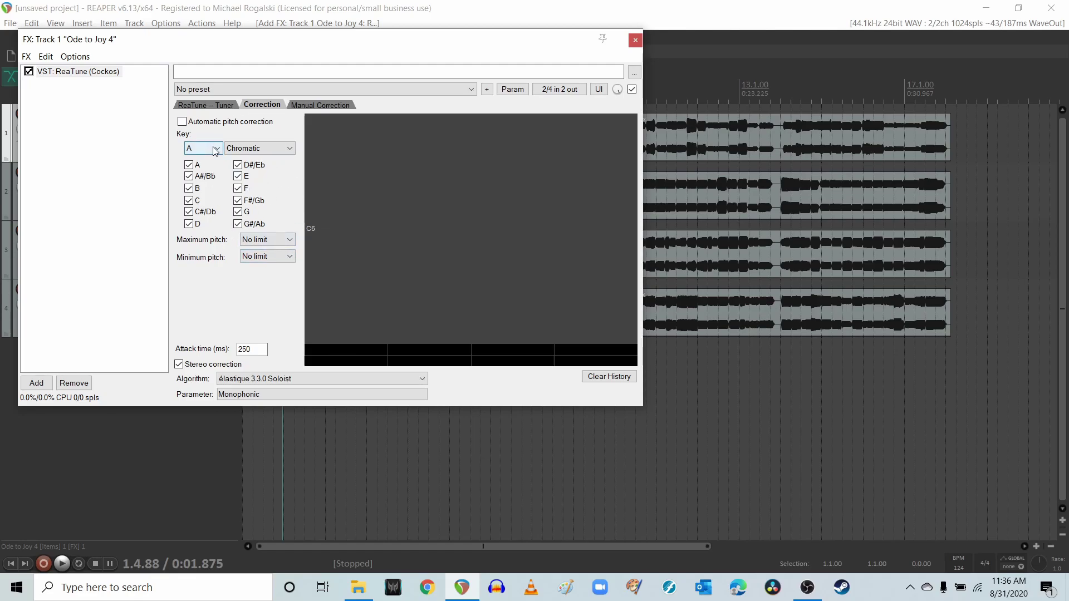
left_click(182, 122)
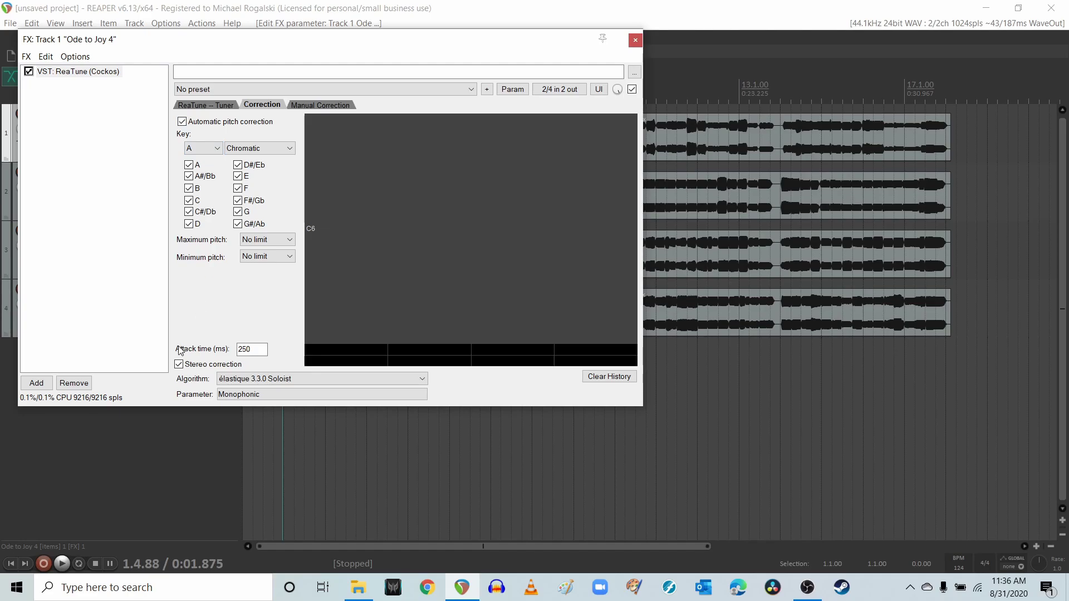
Step: Set the ReaTune attack time on Ode to Joy 4 to 10 ms and audition the automatic pitch correction during playback
double_click(257, 351)
type("10")
key("space")
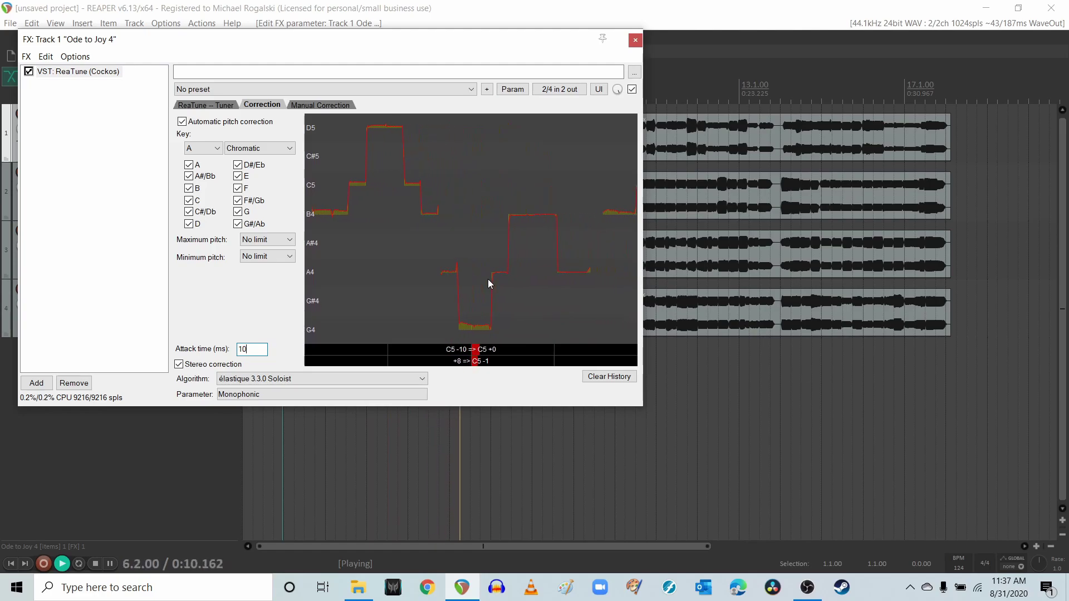
key("space")
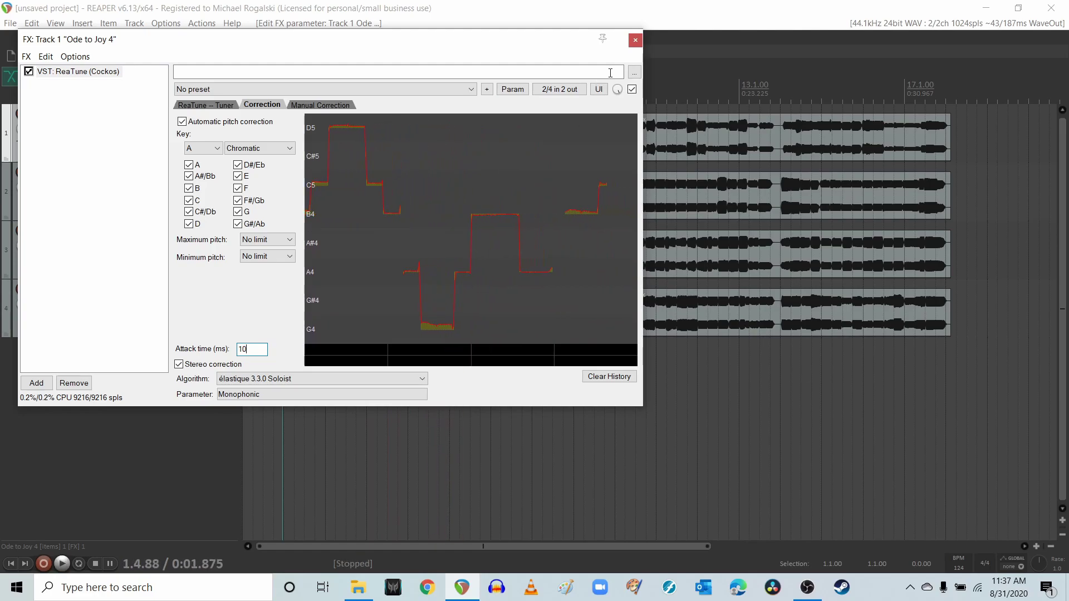
left_click(641, 43)
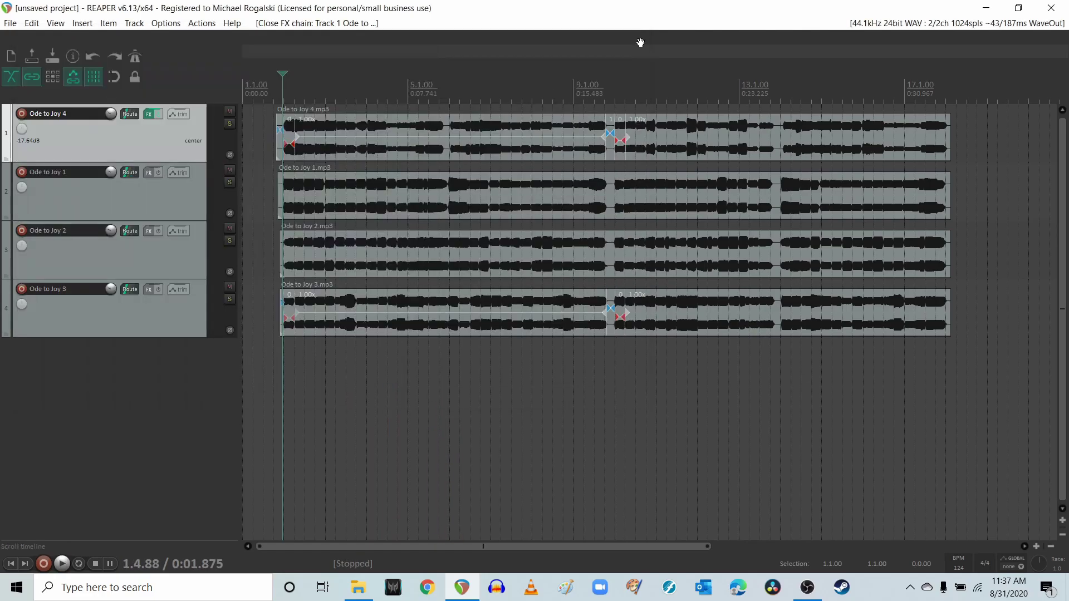
Step: Add ReaTune to the Ode to Joy 1 track with automatic pitch correction enabled and a 10 ms attack time
left_click(168, 188)
left_click(148, 174)
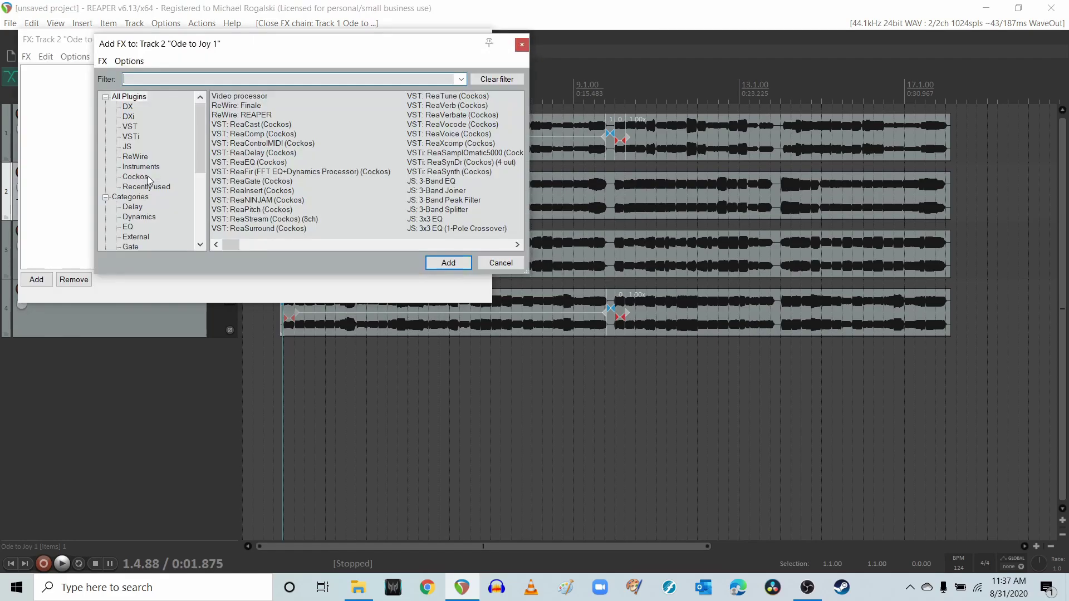
double_click(466, 99)
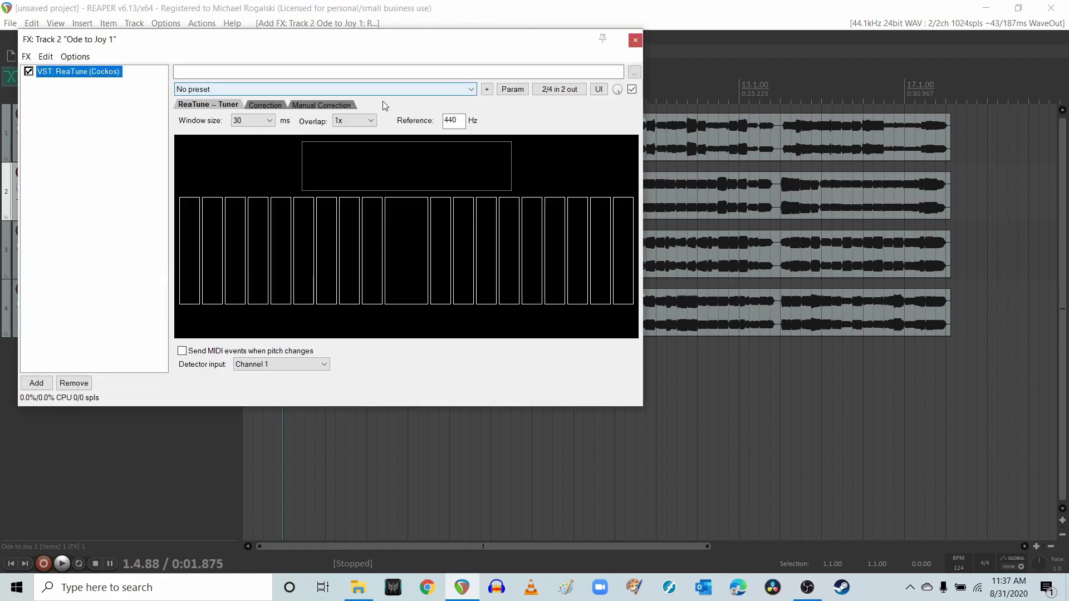
left_click(274, 102)
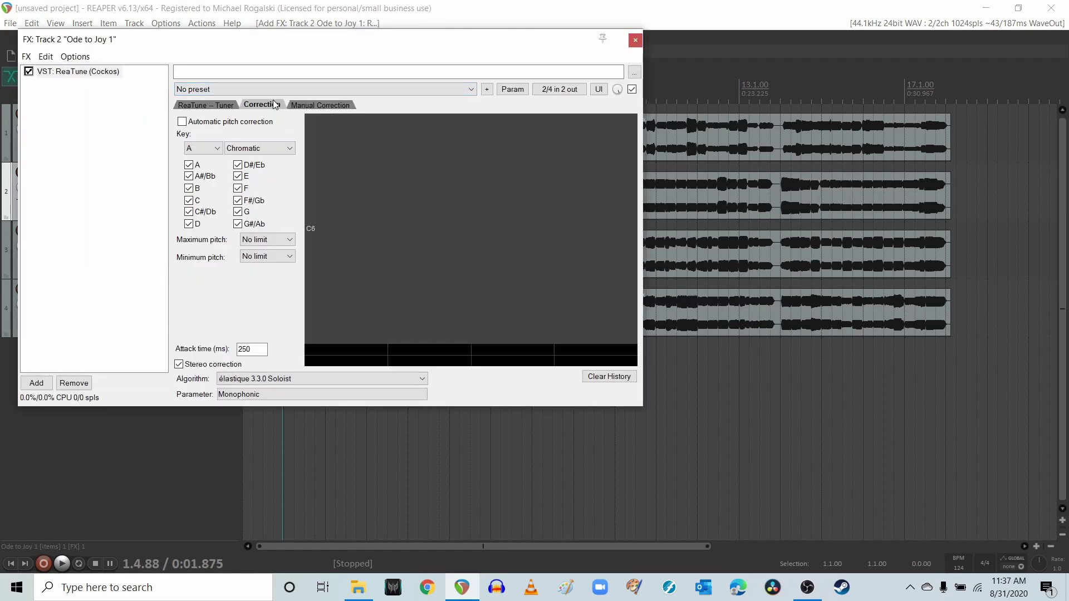
left_click(182, 122)
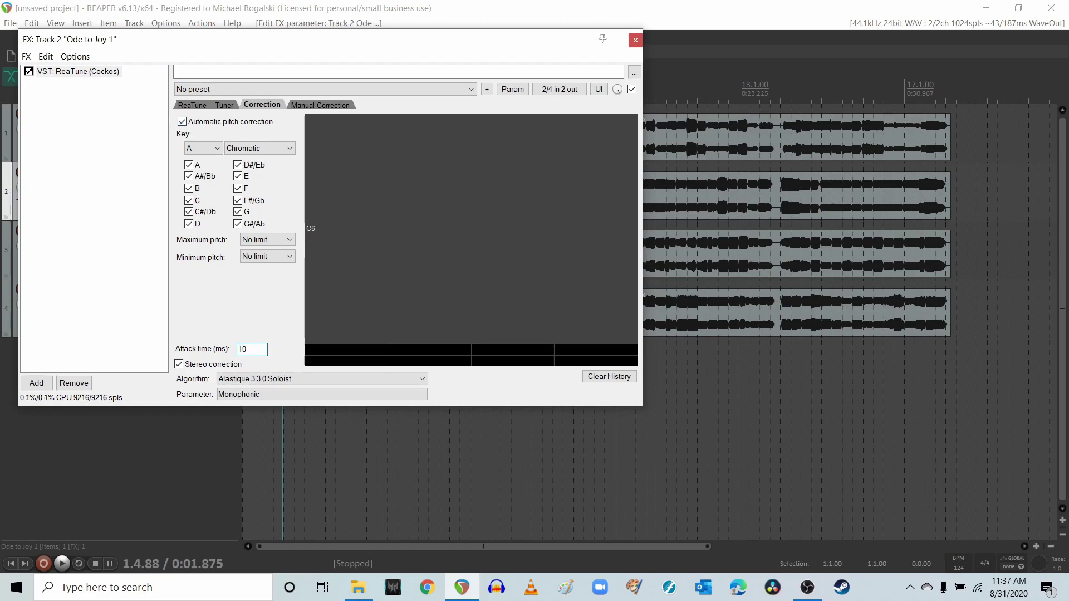
left_click(636, 39)
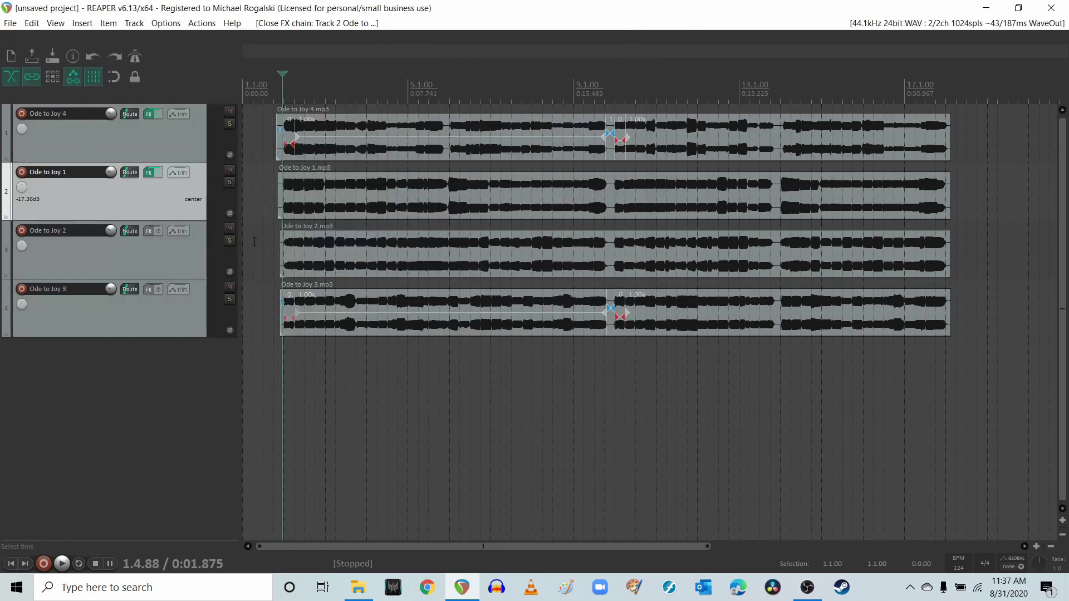
Step: Add ReaTune to the Ode to Joy 2 track with automatic pitch correction enabled and a 10 ms attack time
left_click(149, 231)
double_click(458, 94)
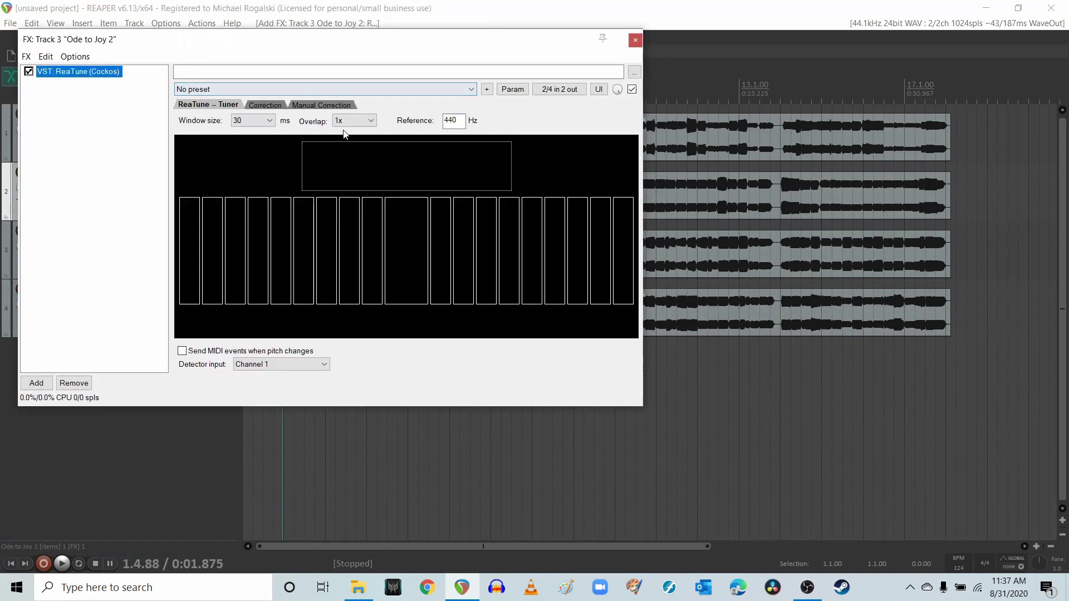
left_click(261, 105)
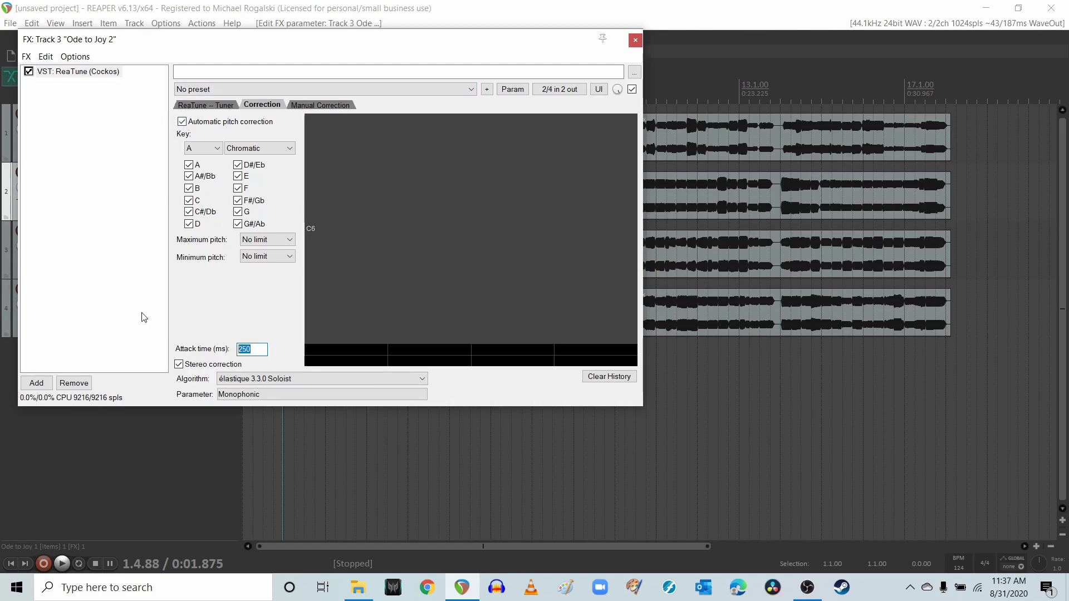
key("period")
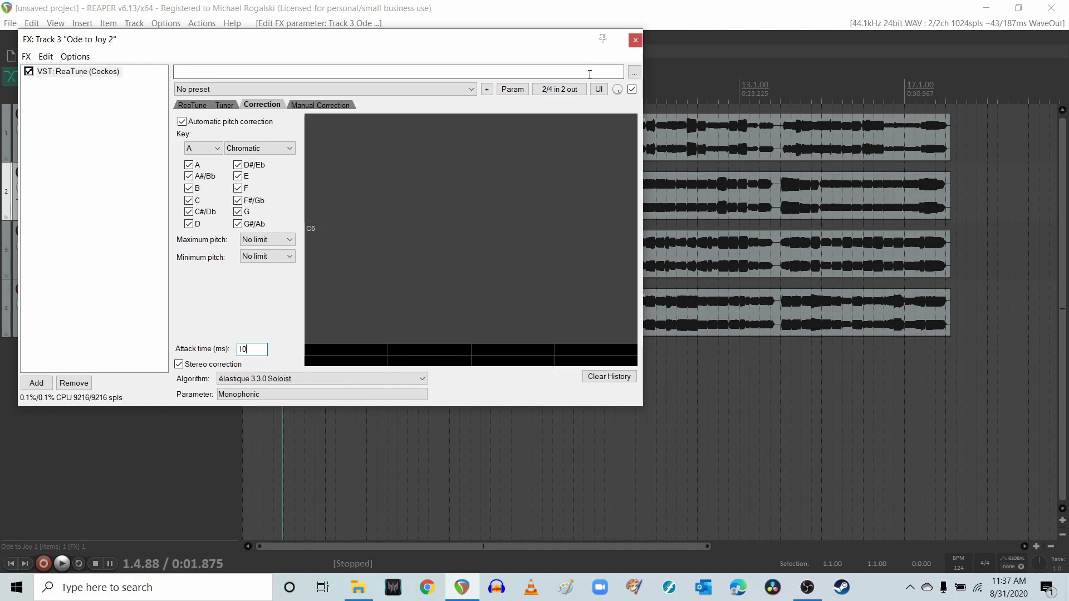
left_click(635, 39)
Step: Add ReaTune to the Ode to Joy 3 track with automatic pitch correction enabled and a 10 ms attack time
left_click(147, 290)
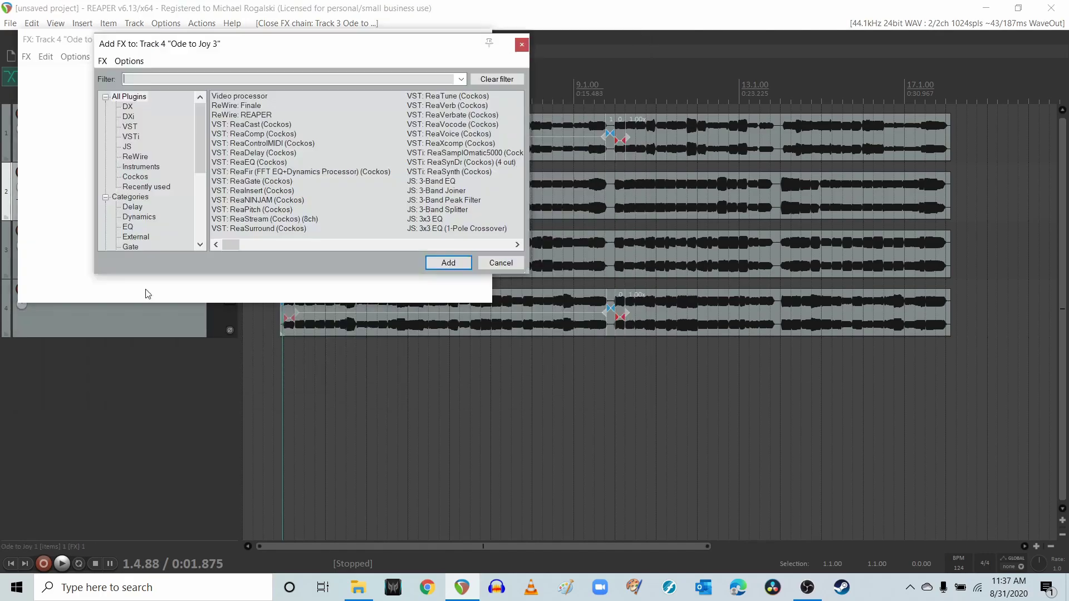
double_click(449, 96)
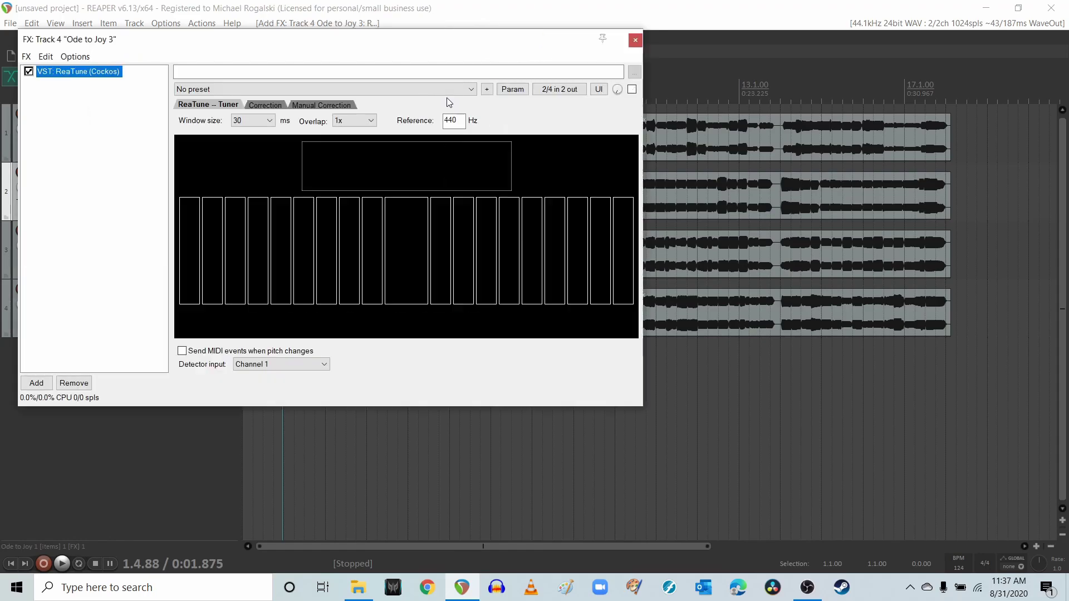
left_click(267, 106)
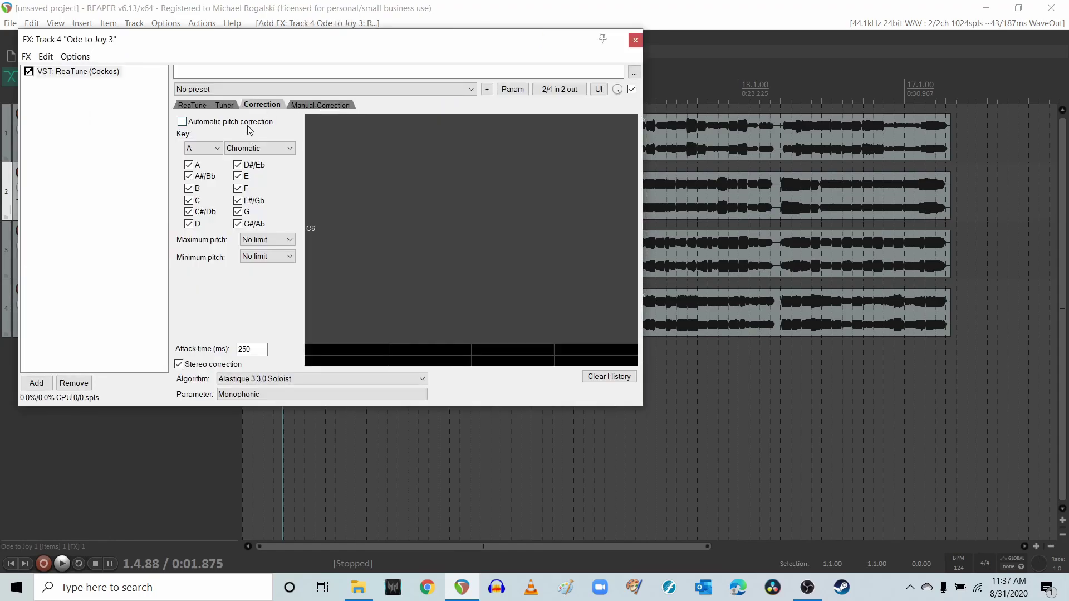
type("10")
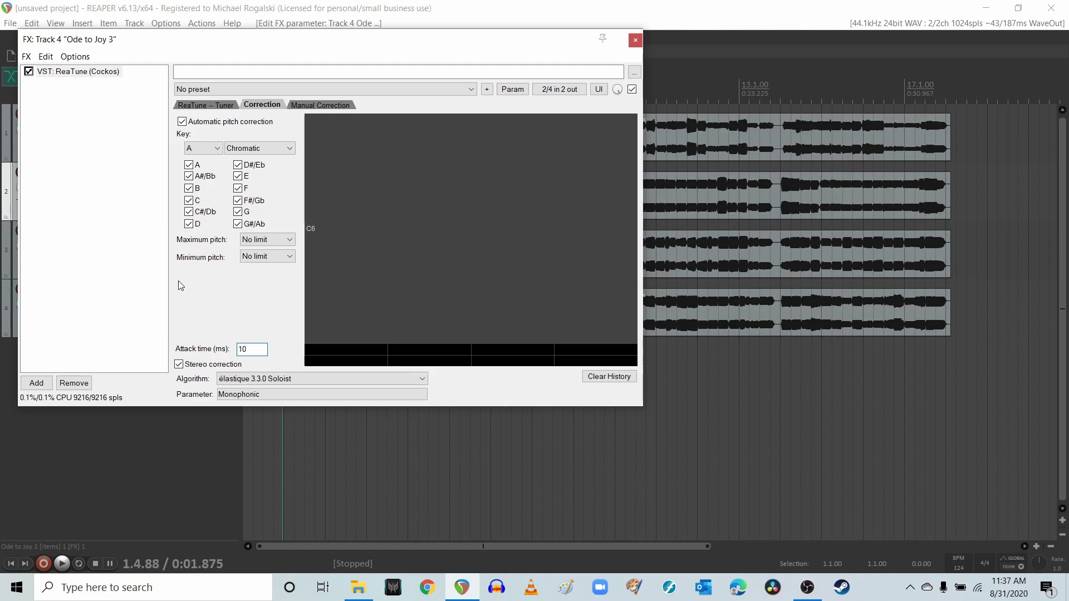
left_click(635, 40)
Step: Audition all four pitch-corrected parts together from the start of the project
key("Home")
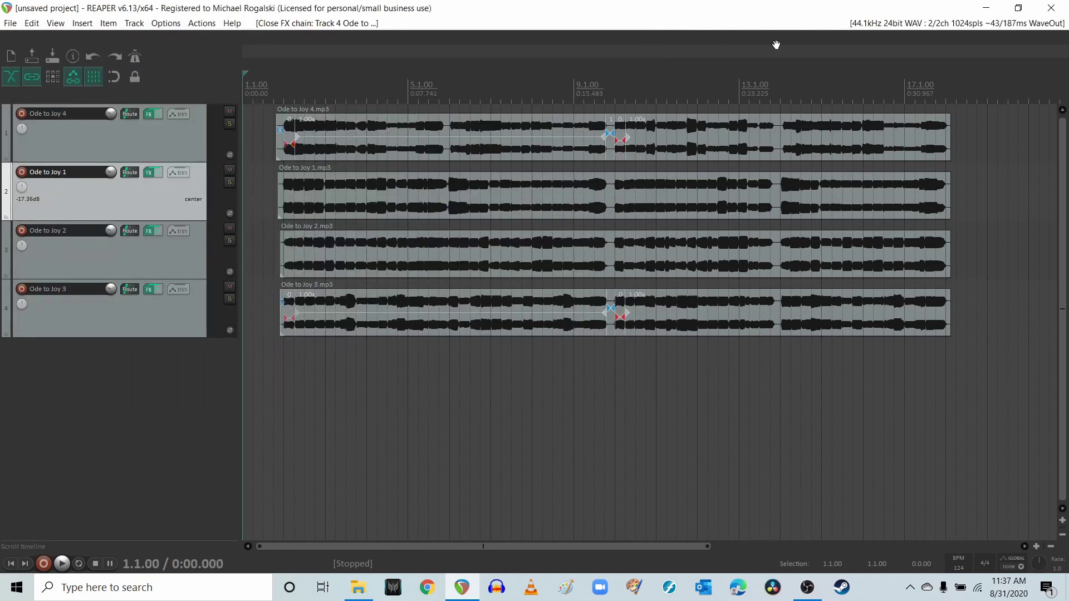
key("space")
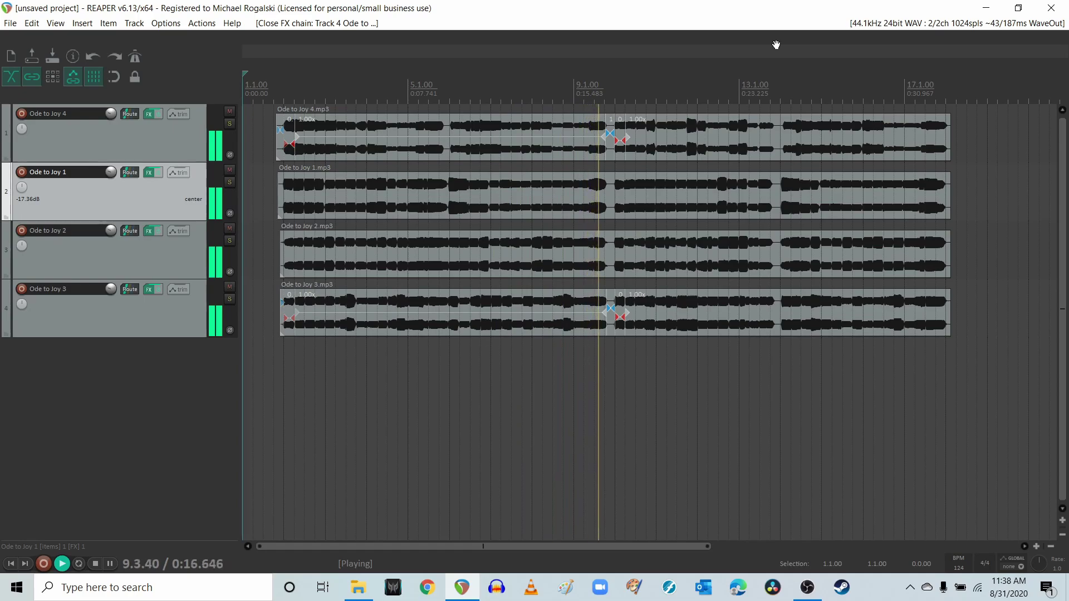
key("space")
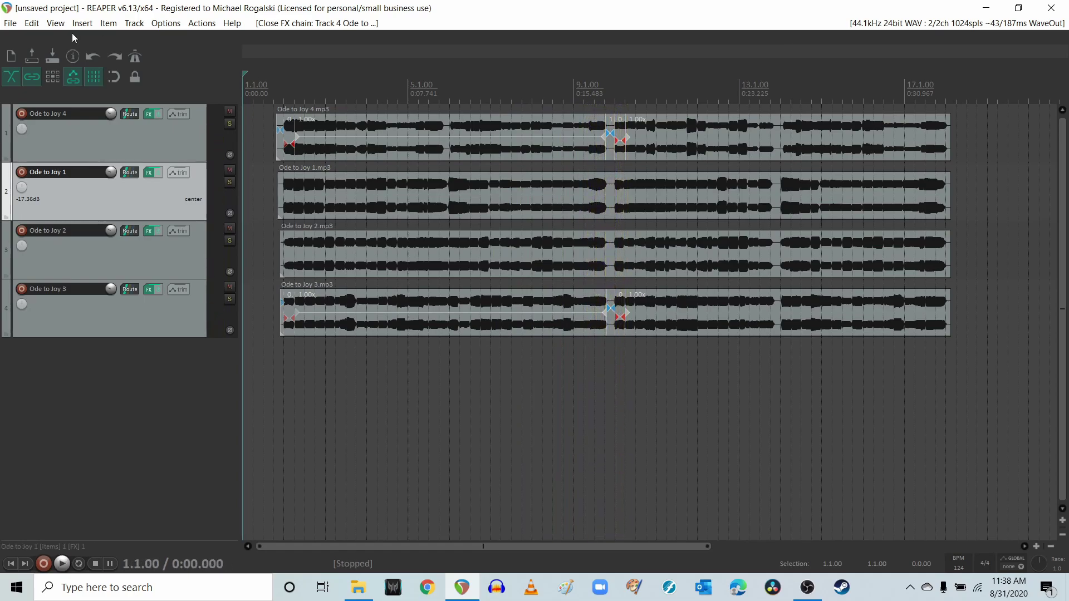
Step: Start rendering the project to a file and choose the Audio folder inside Videos > Ode to Joy as the output location
left_click(12, 23)
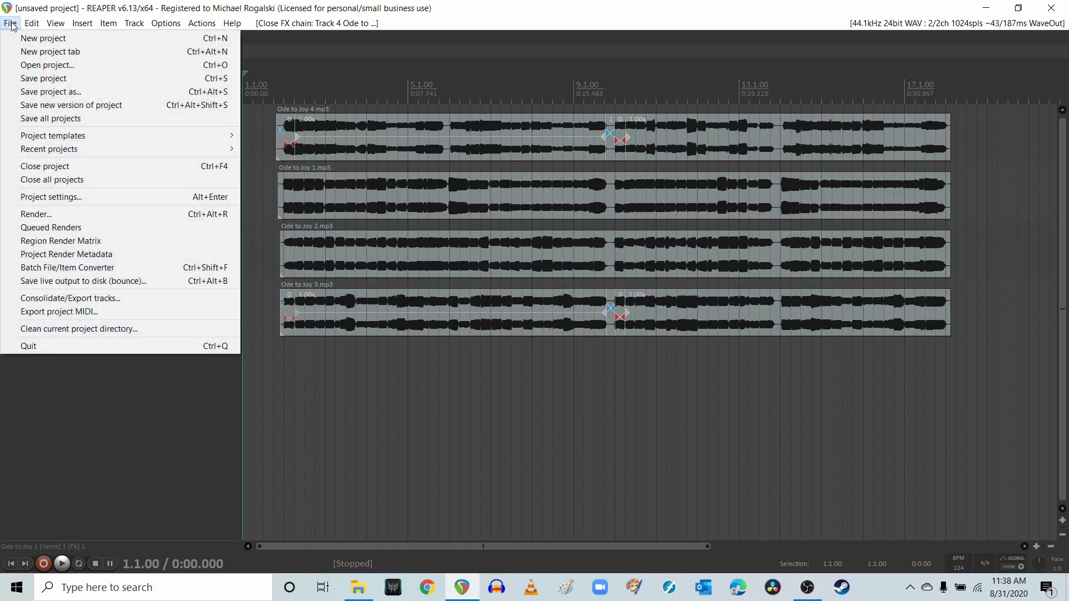
left_click(74, 214)
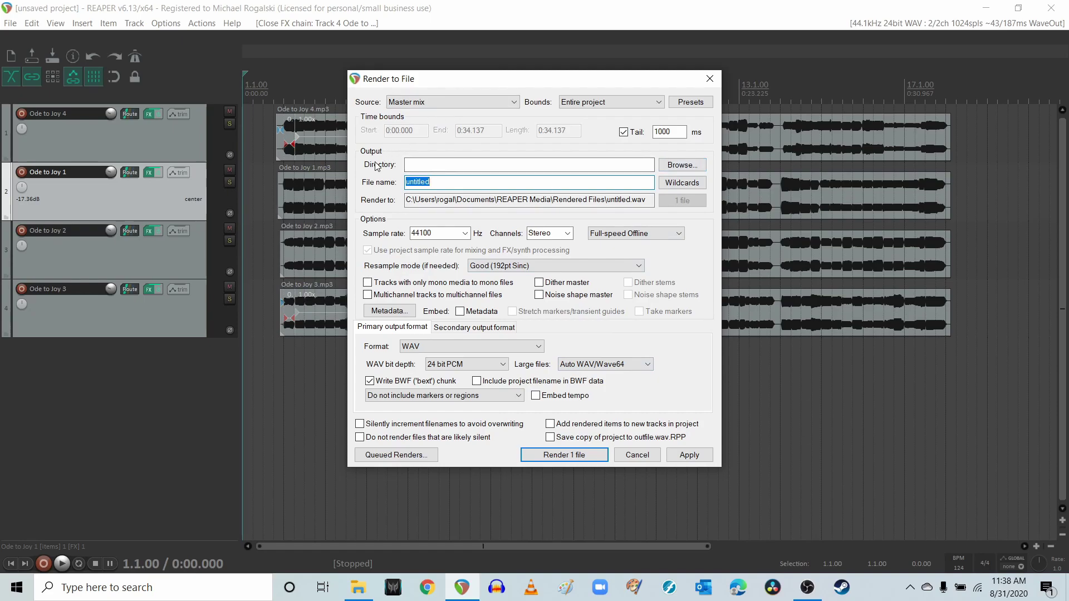
left_click(701, 167)
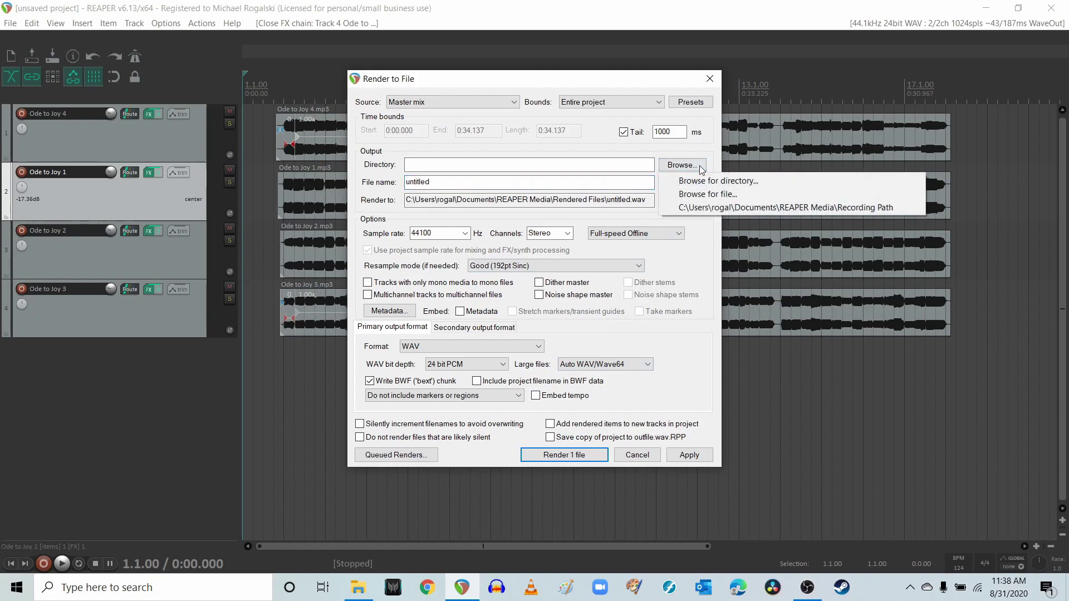
left_click(709, 194)
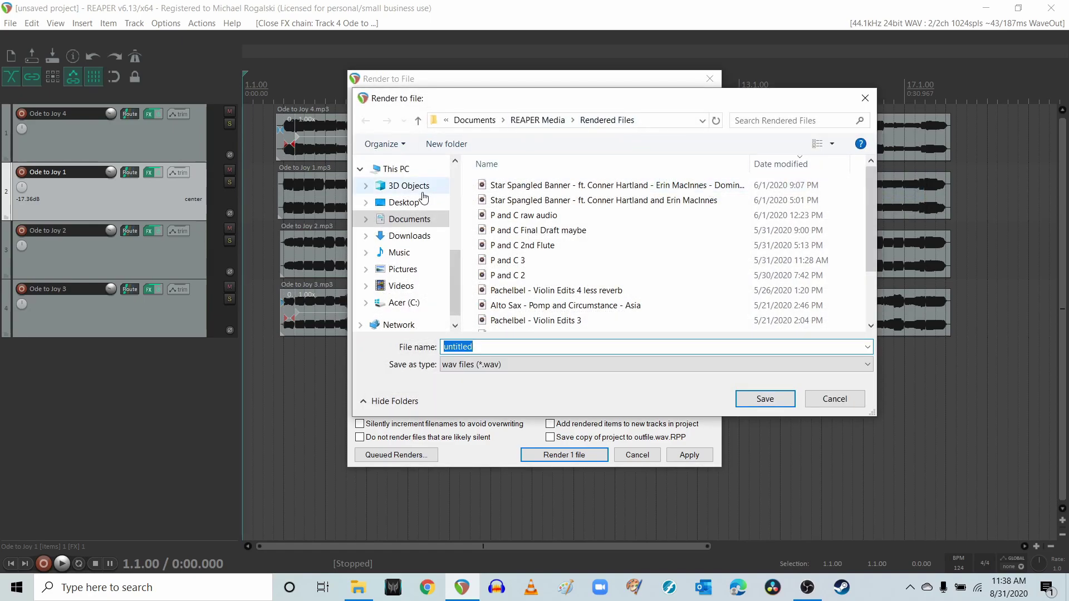
left_click(411, 291)
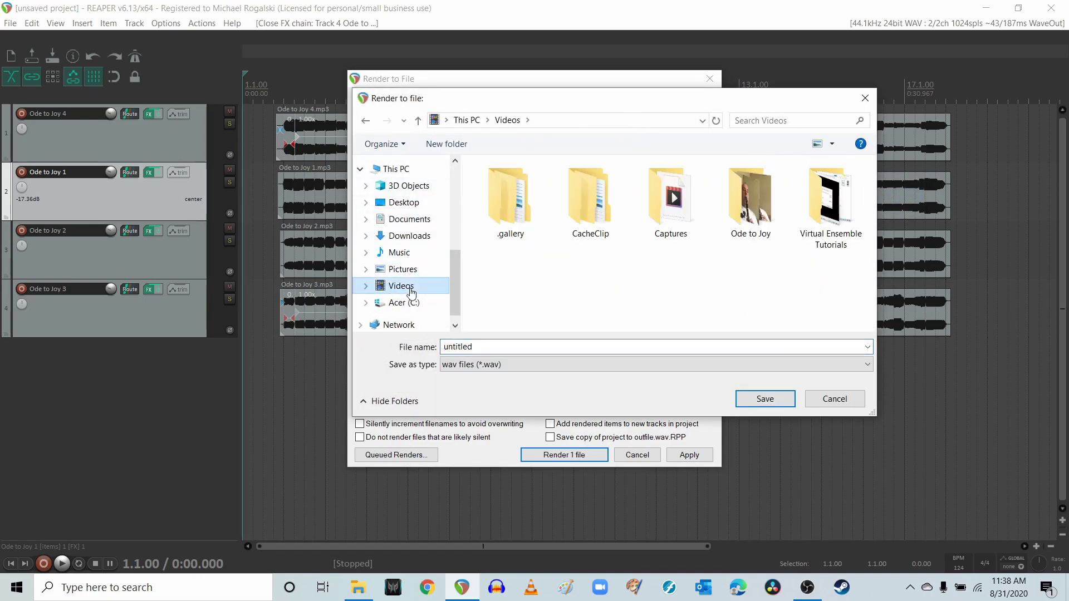
double_click(739, 207)
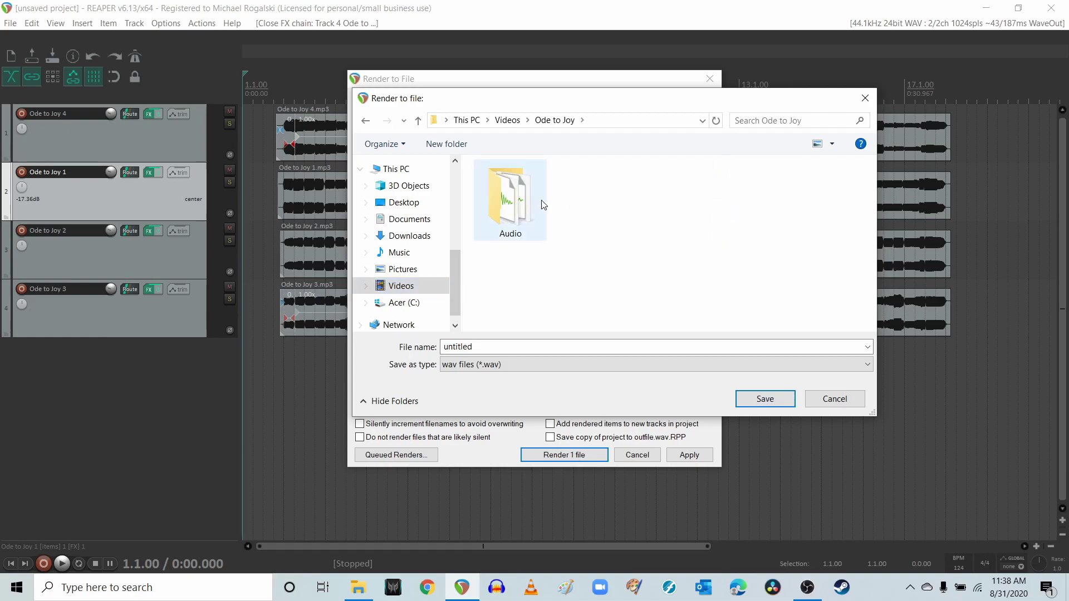
double_click(522, 203)
Step: Name the output file "Ode to Joy Reaper Complete" and render the master mix of the entire project as a WAV
double_click(491, 348)
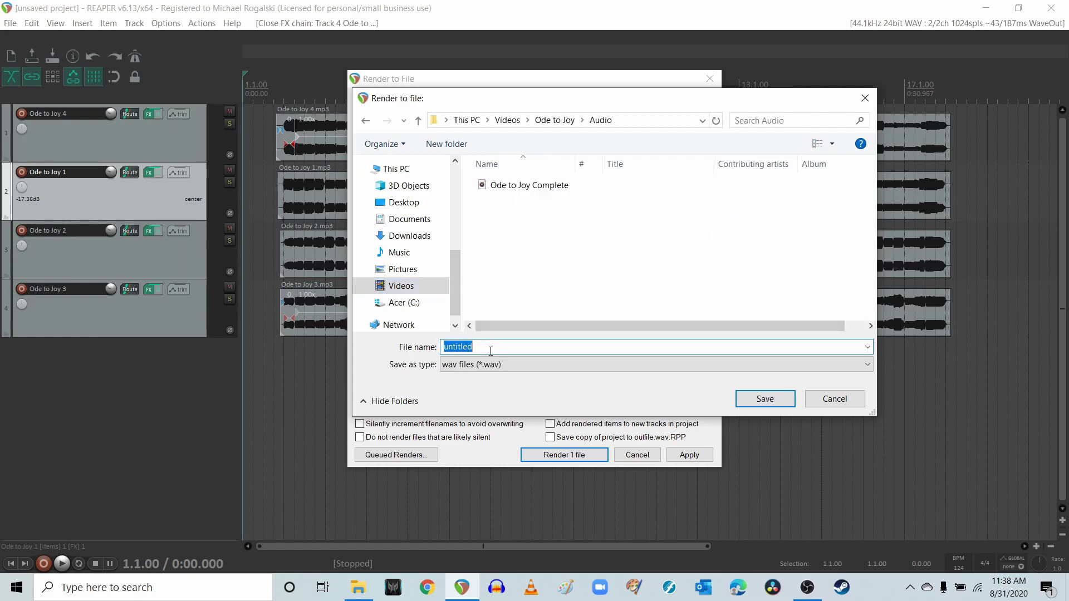
type("Ode to Joy Reaper Complete")
left_click(777, 406)
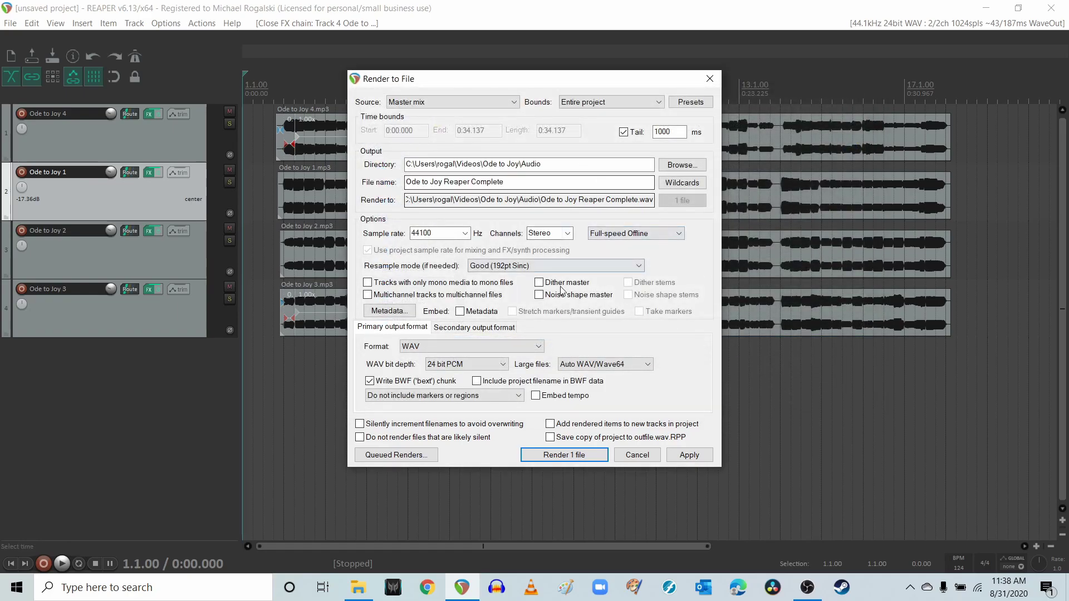
left_click(577, 460)
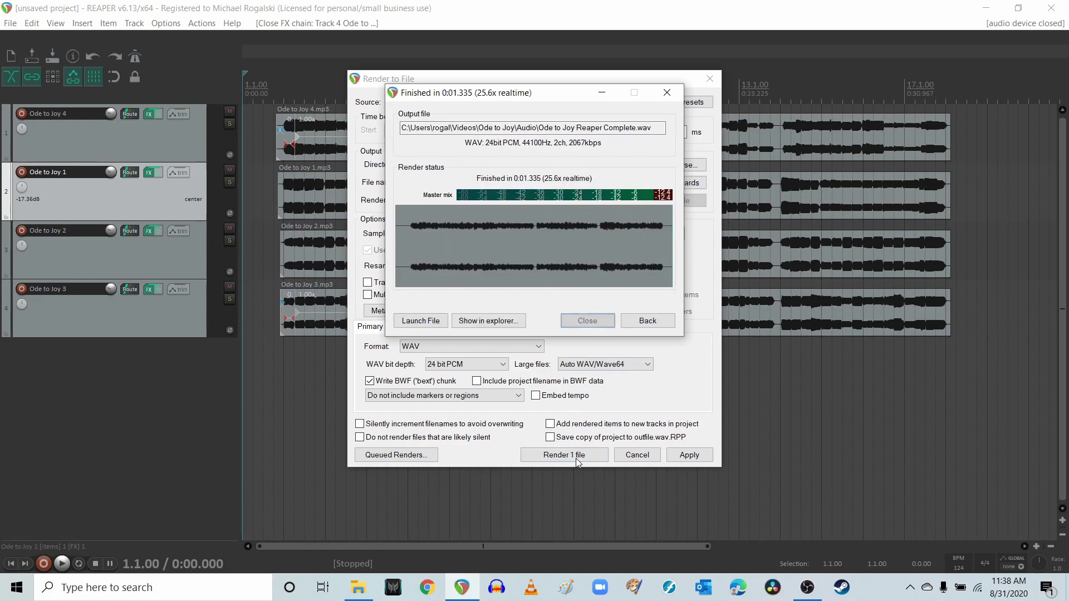
Step: Switch to File Explorer, play the rendered Ode to Joy Reaper Complete file from the Audio folder, and close the music player
left_click(367, 591)
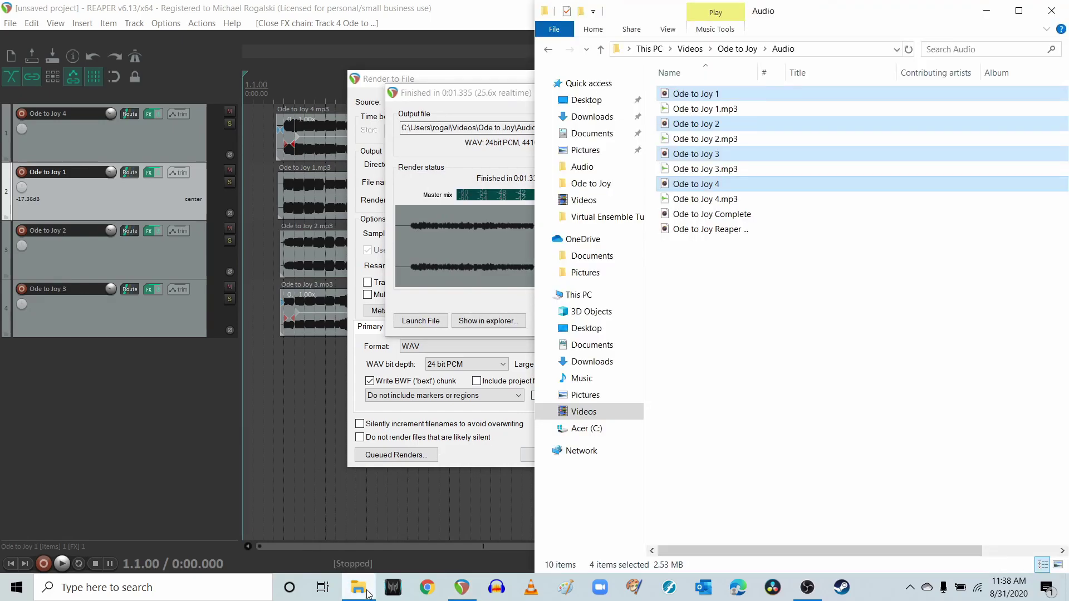
left_click(739, 50)
double_click(685, 138)
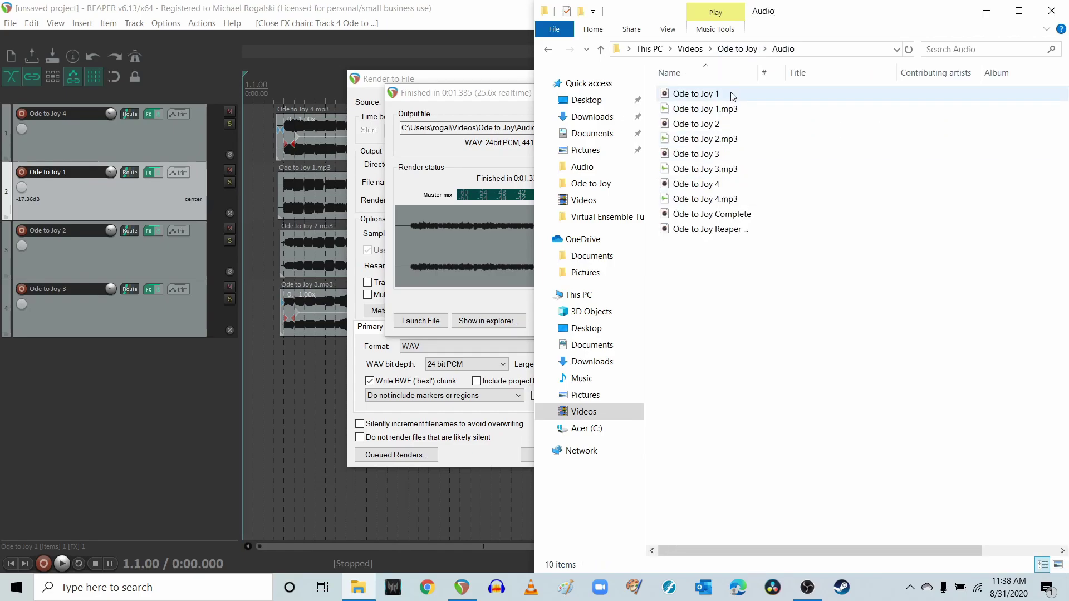
left_click(708, 230)
double_click(708, 230)
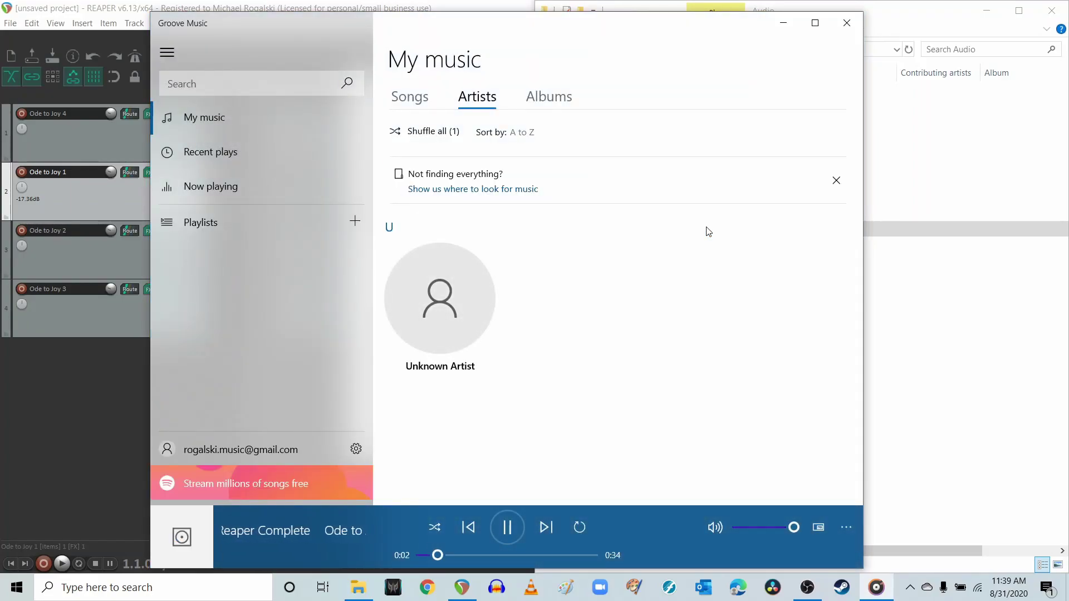
left_click(507, 529)
left_click(840, 27)
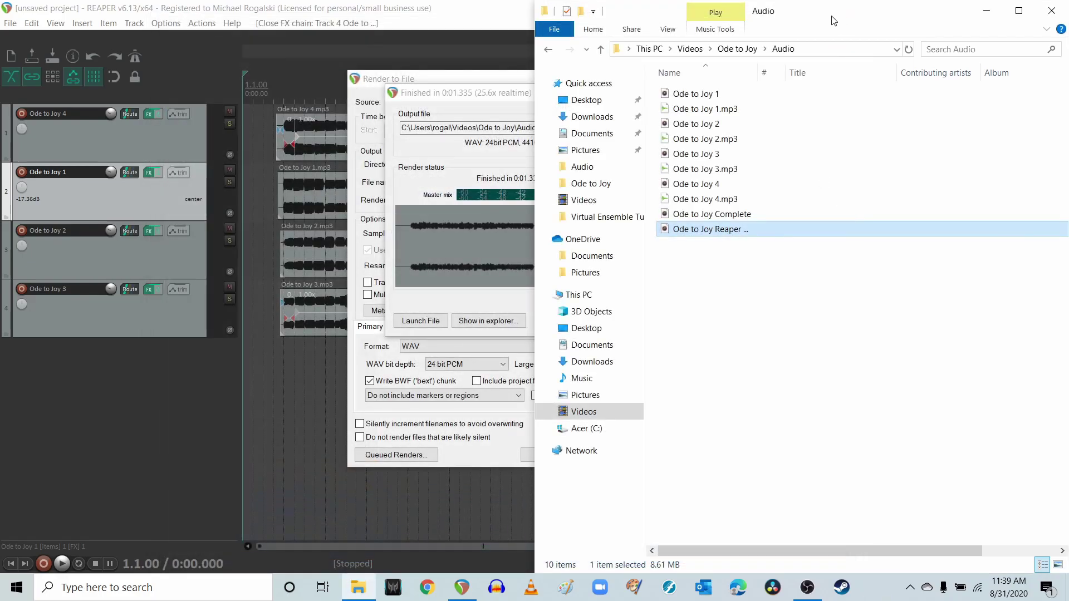